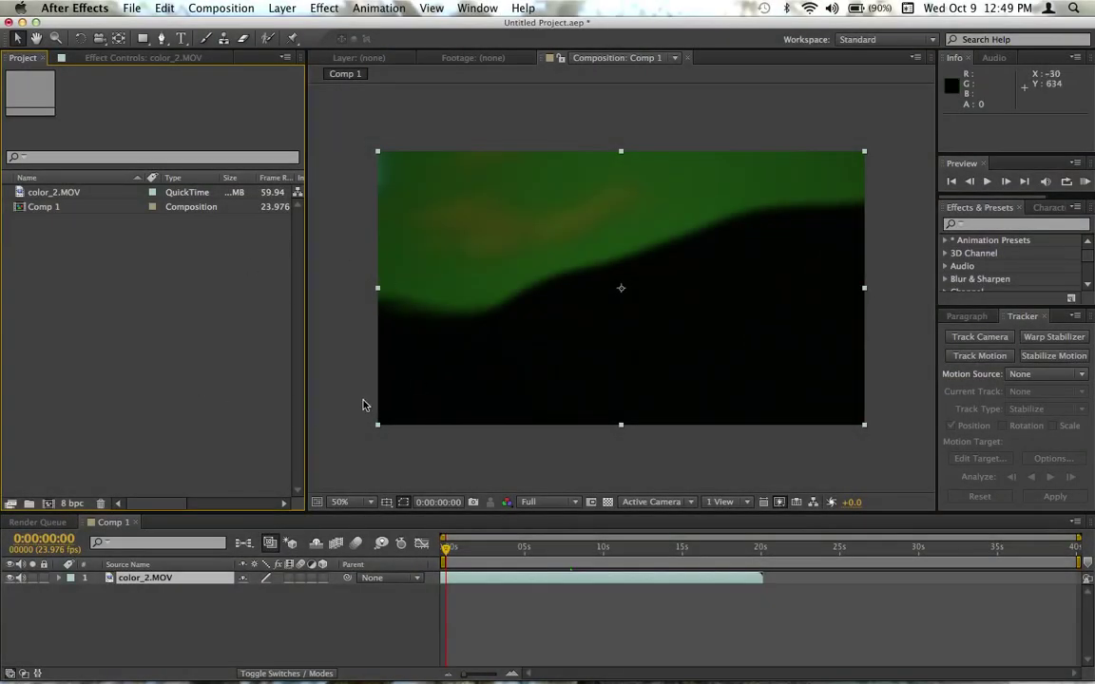
Open the Composition Settings for Comp 1, a 1280x720, 23.976 fps, 40-second comp
key(super+k)
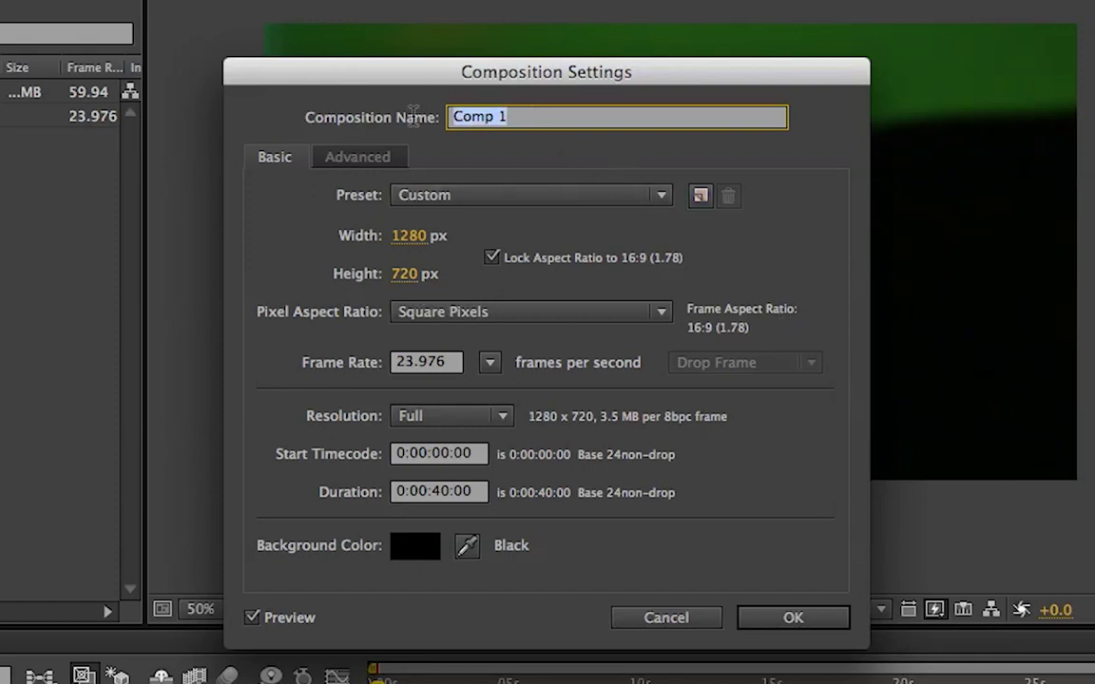
Rename the composition to 'corner' and confirm the settings
text(corner)
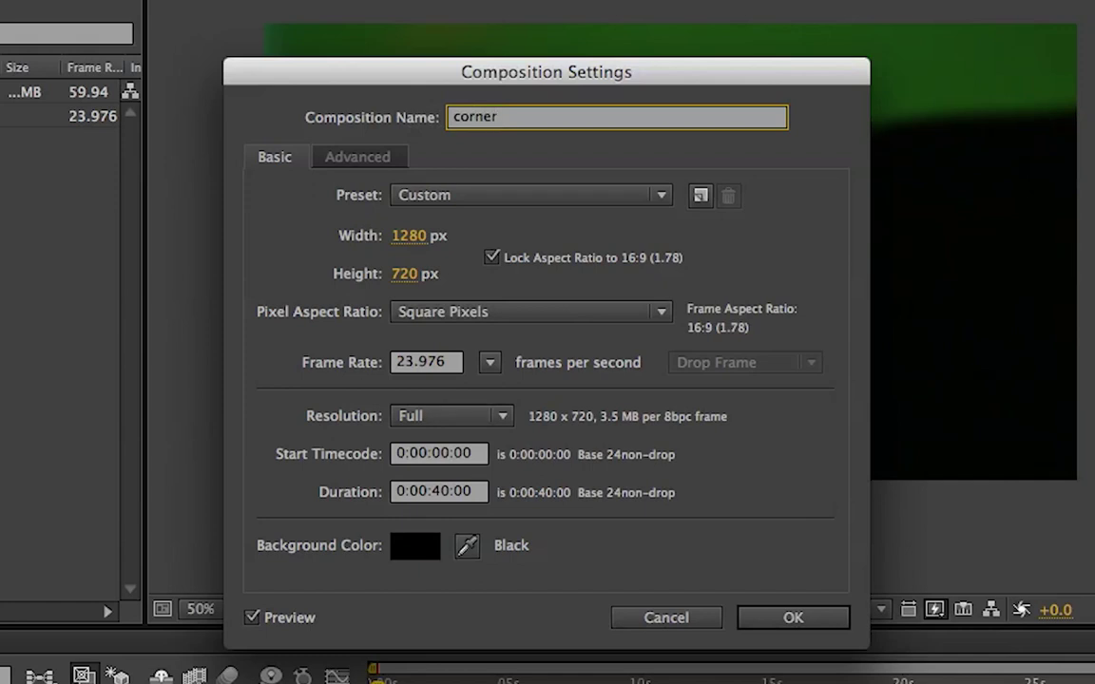
key(Return)
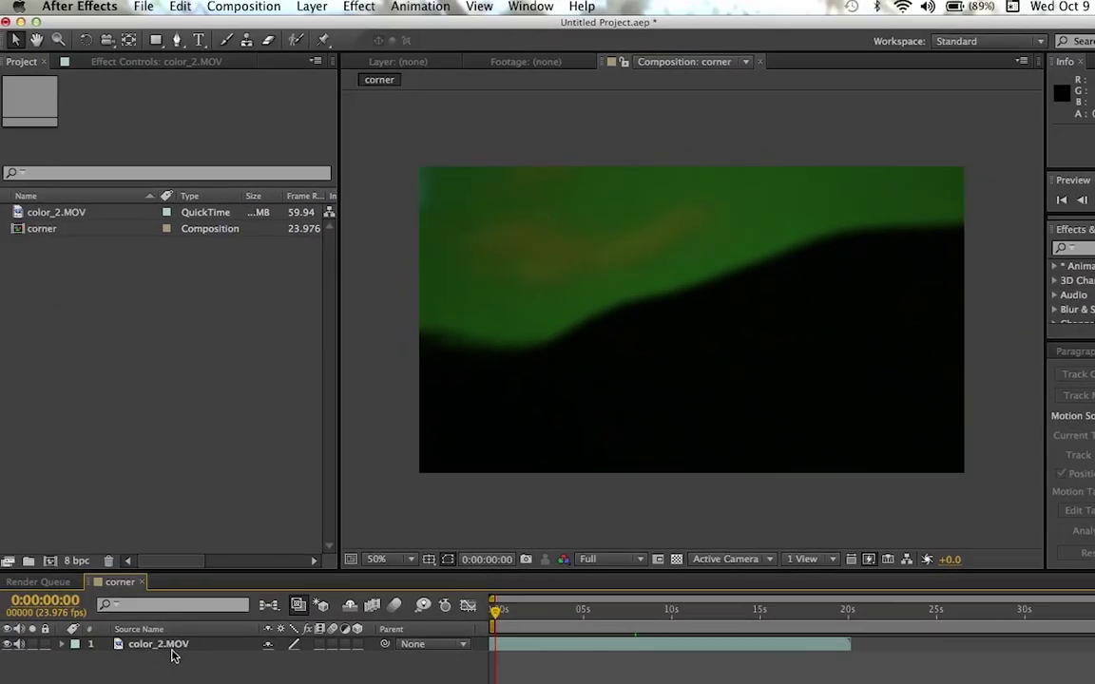
key(space)
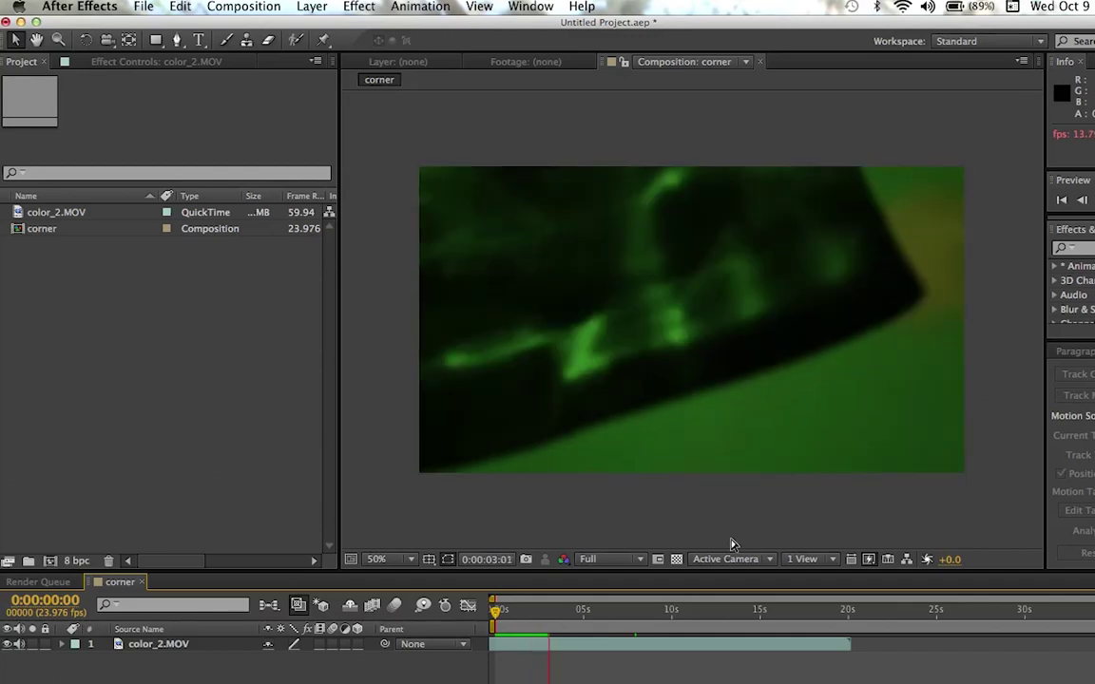
key(space)
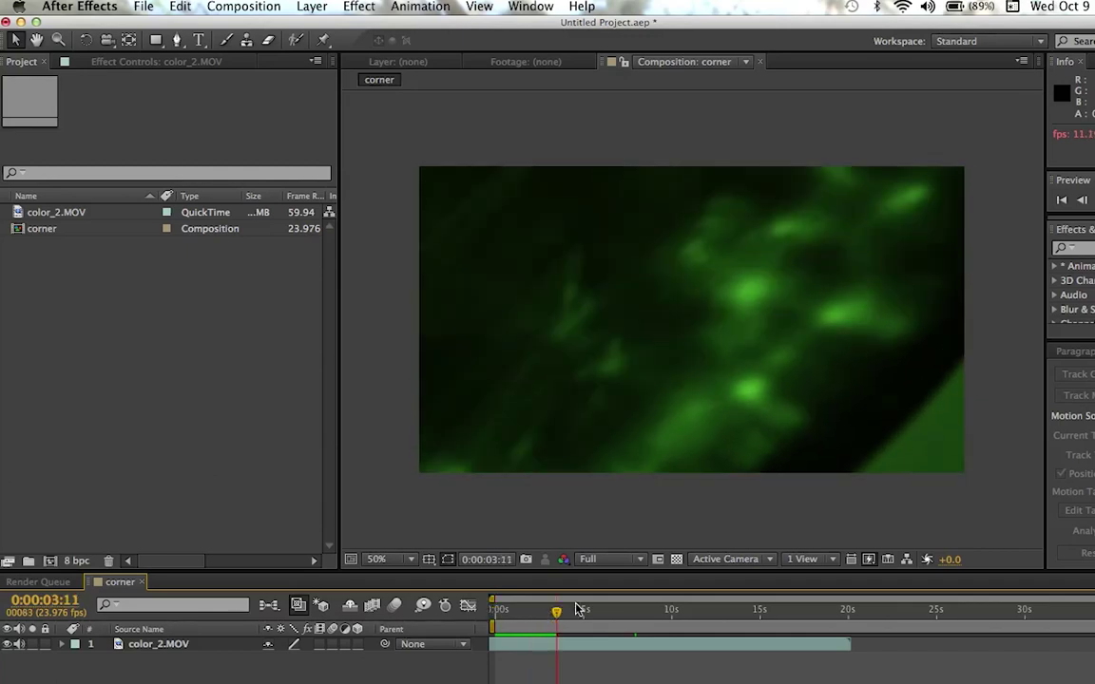
key(Home)
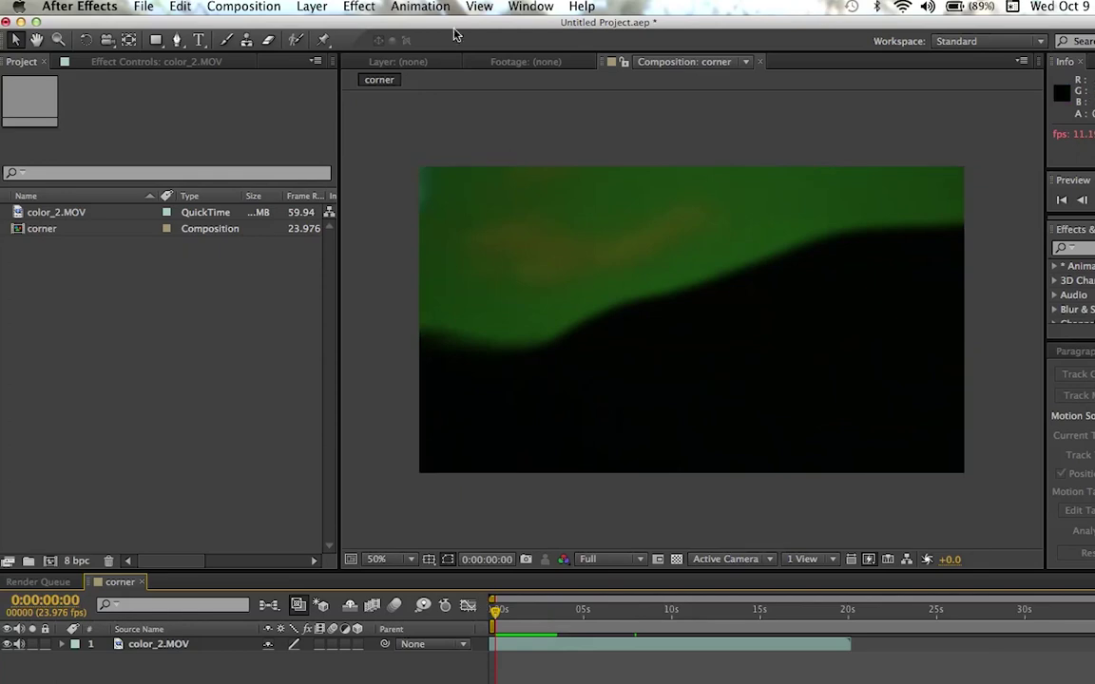
Show rulers and drag a vertical and a horizontal guide to the comp's centre
click(480, 7)
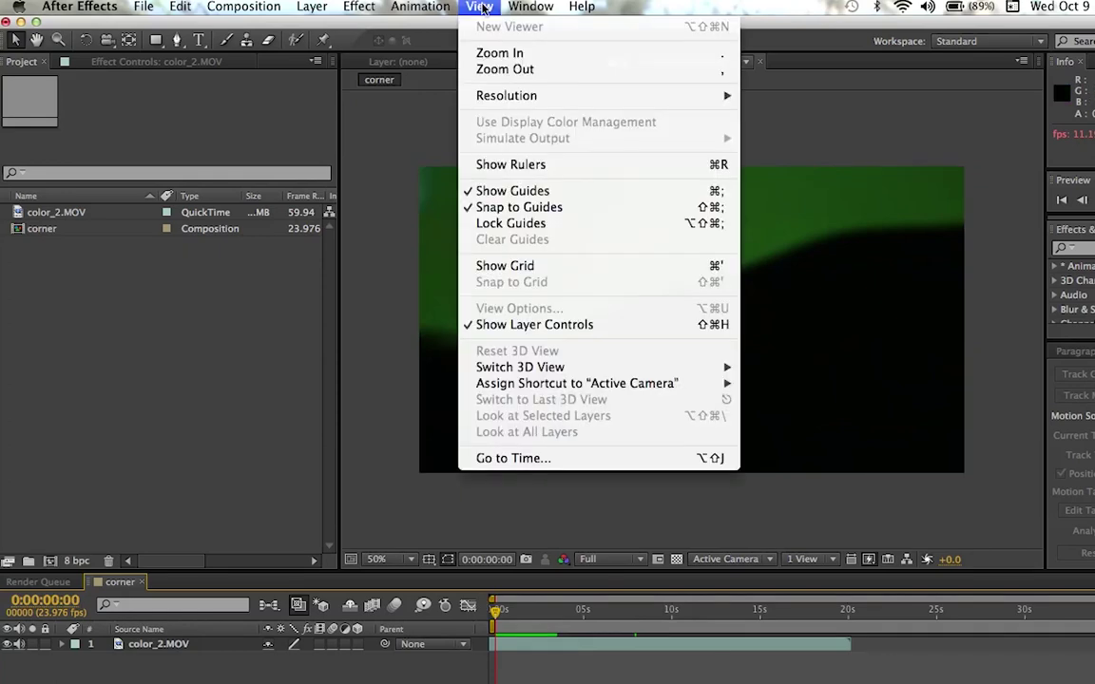
click(504, 165)
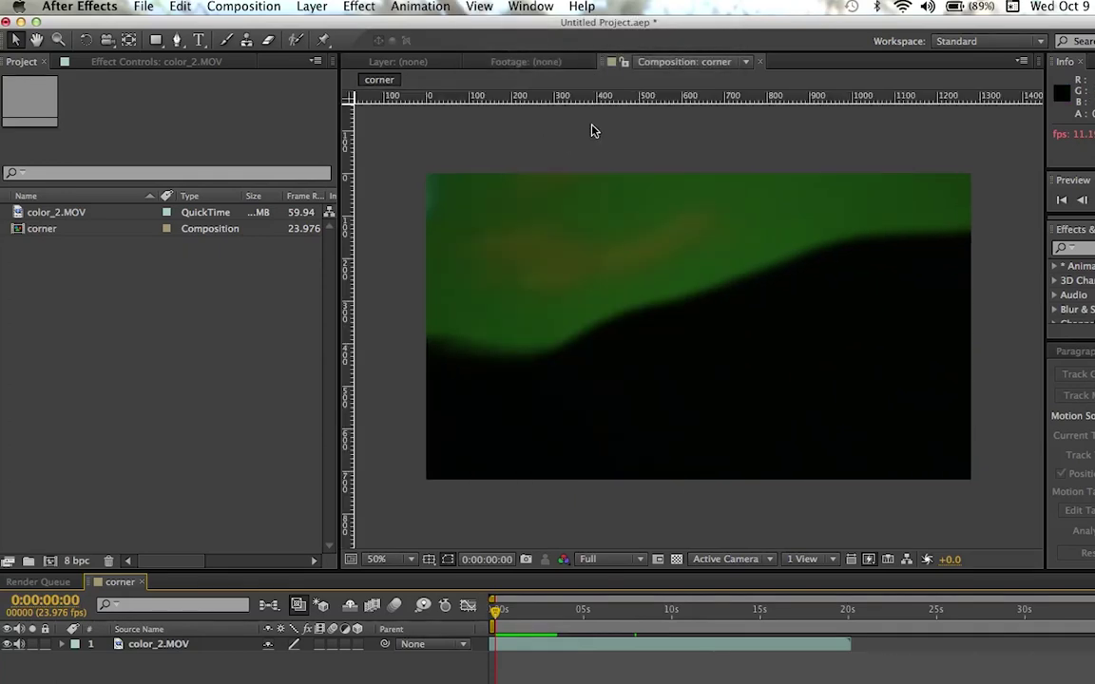
click(233, 644)
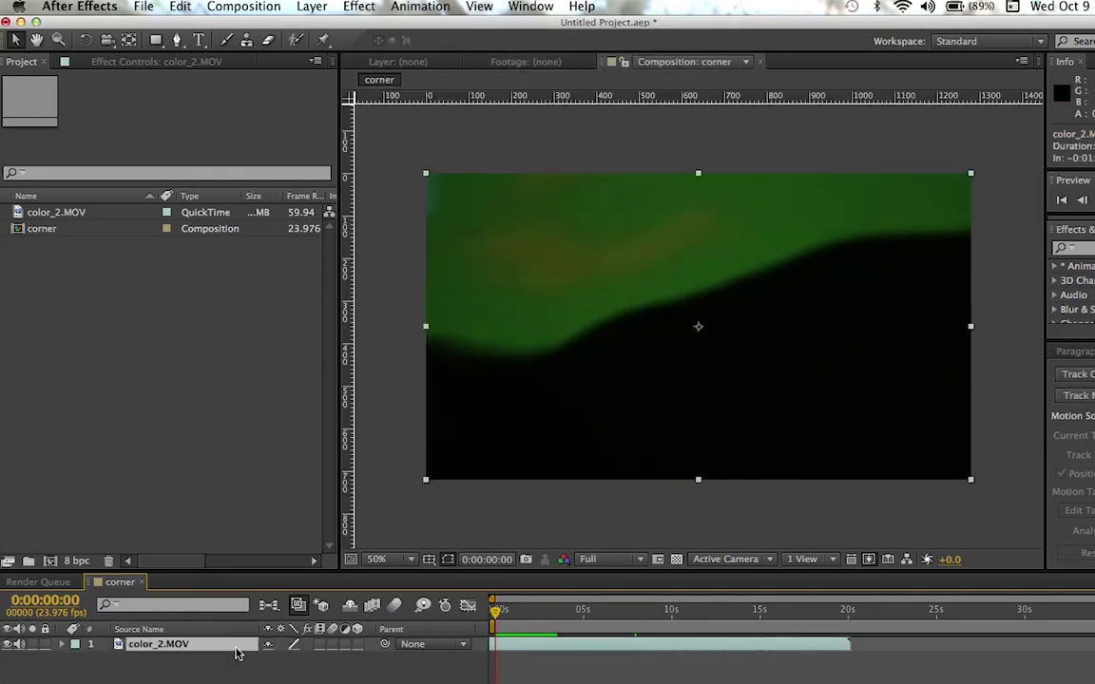
drag(347, 314, 699, 330)
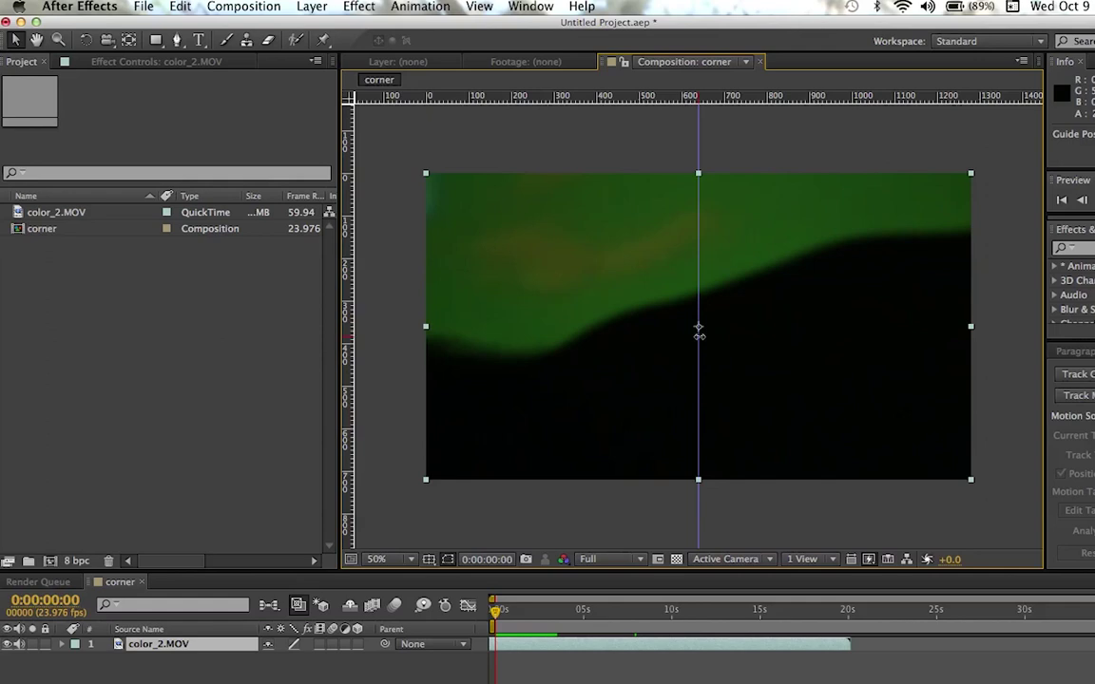
drag(662, 99, 672, 327)
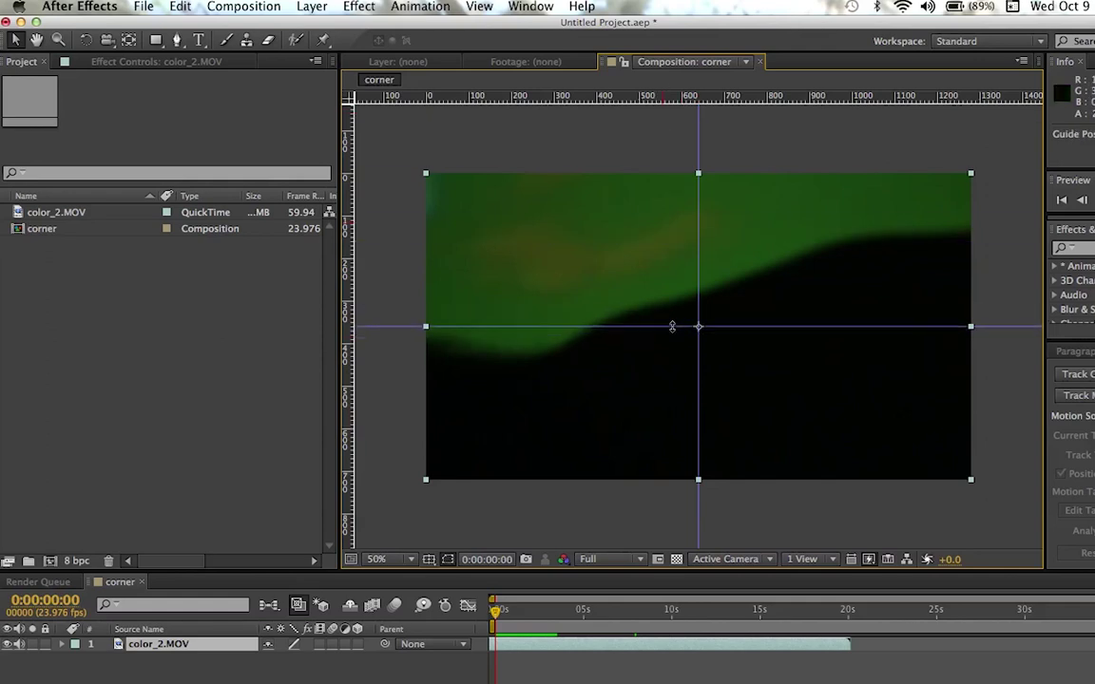
Lock the guides and zoom in to check that they cross at the centre
scroll(697, 327, up, 6)
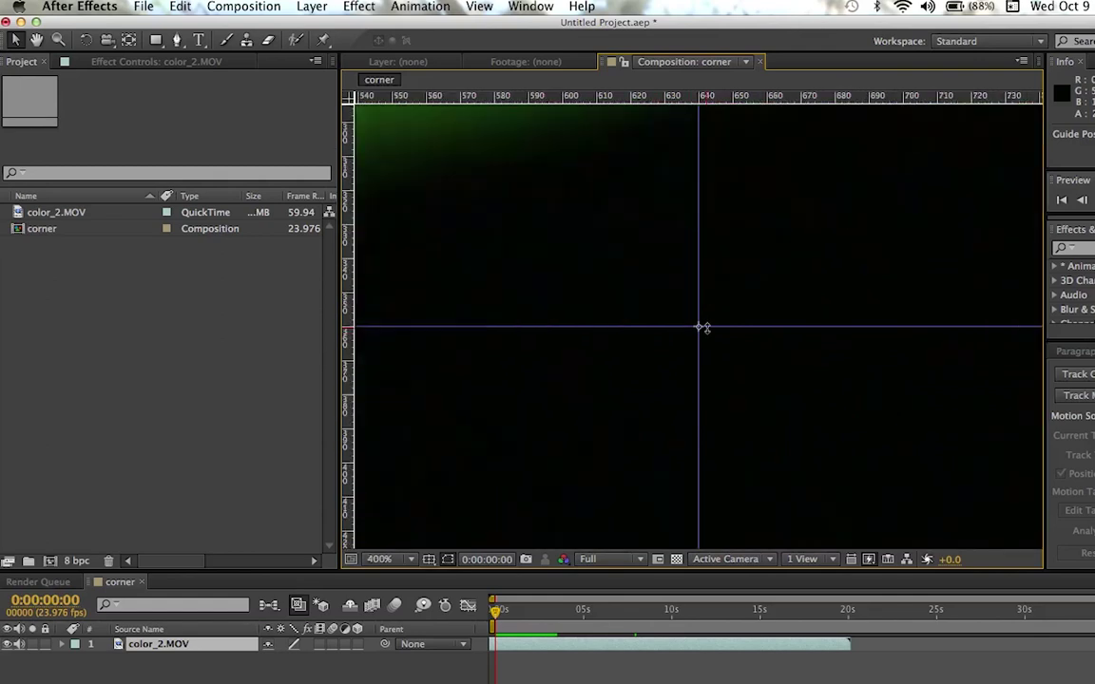
click(479, 6)
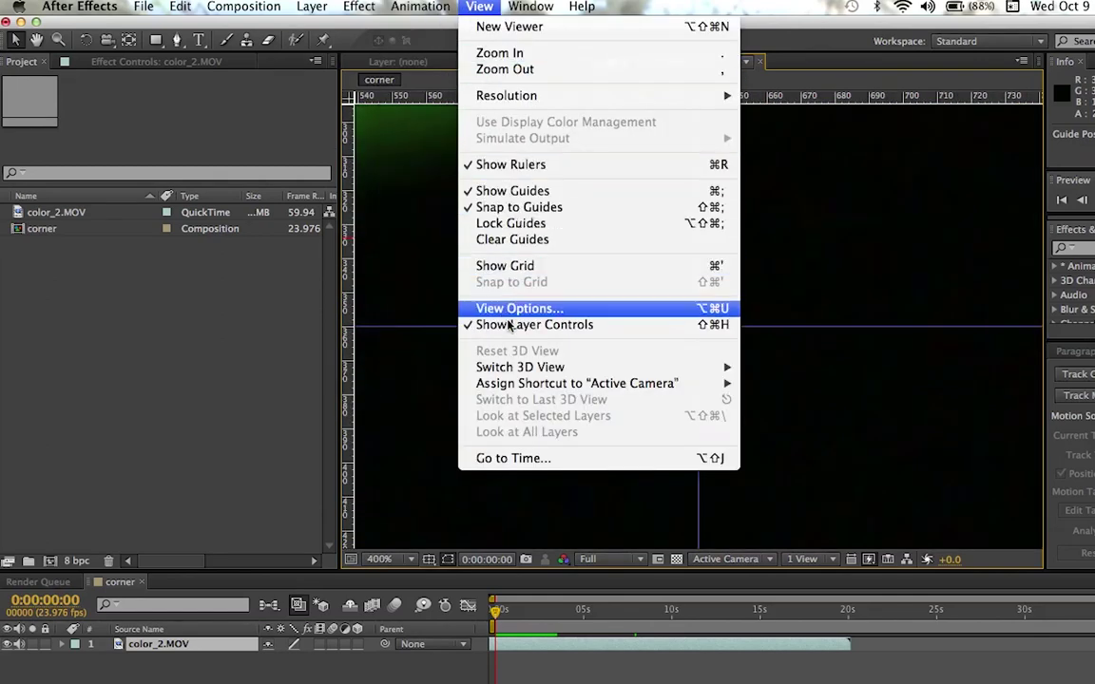
click(511, 224)
key(comma)
key(comma)
key(comma)
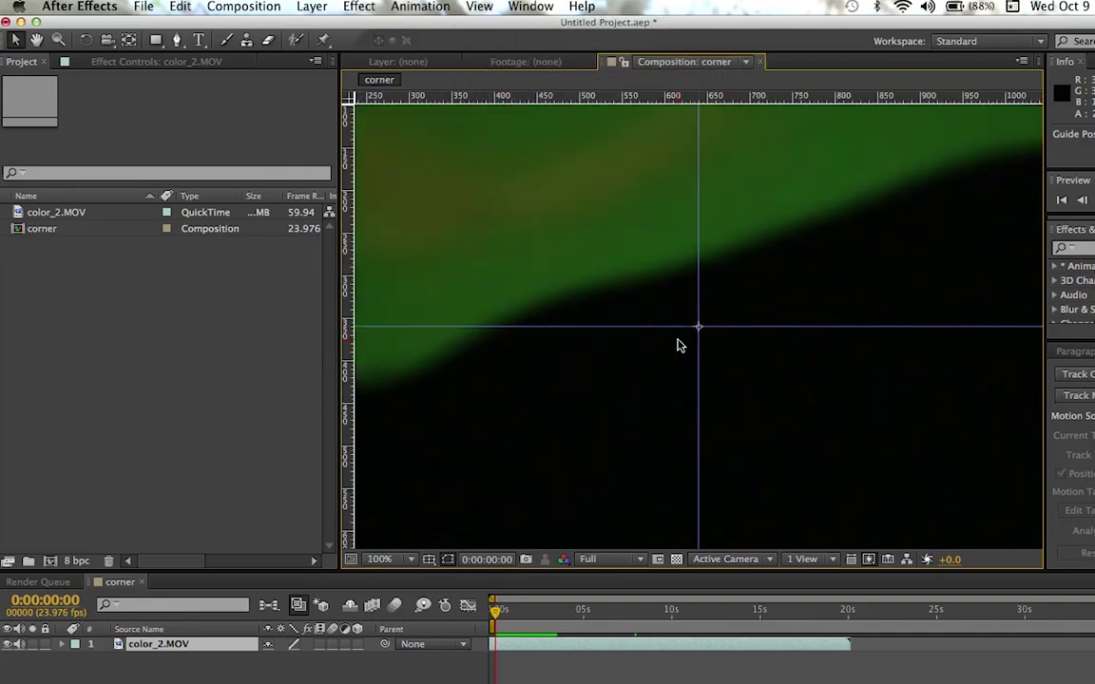
key(period)
key(comma)
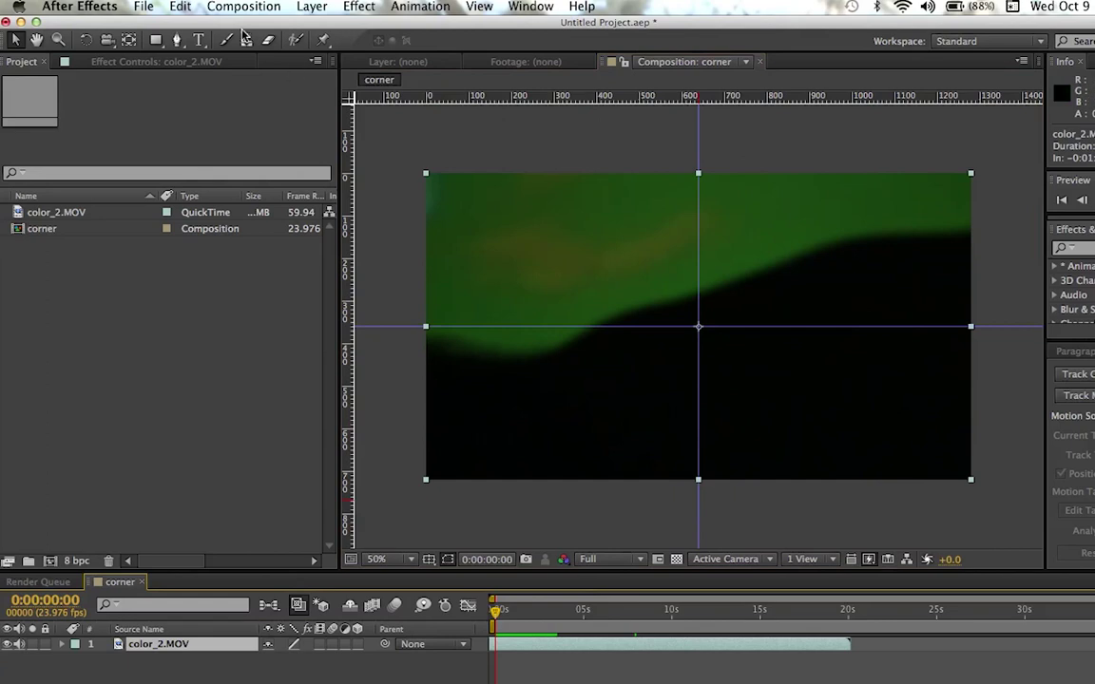
Pick the Pen tool and zoom to 200% on the layer's top-right corner
click(177, 40)
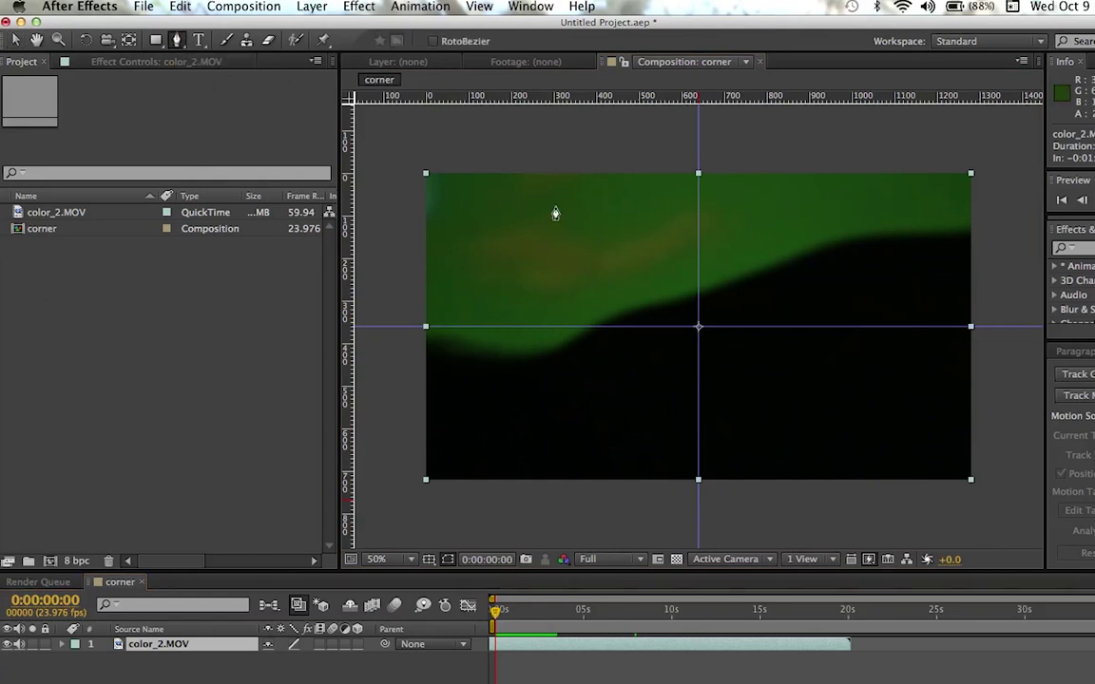
key(period)
key(period)
key(period)
key(period)
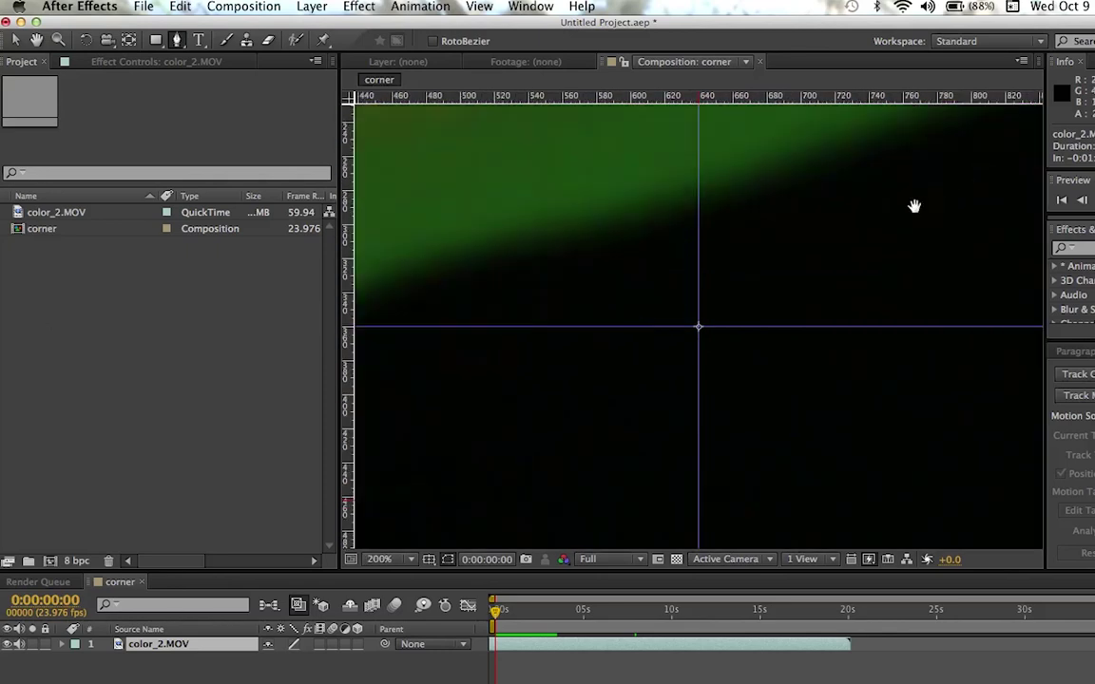
drag(914, 205, 513, 608)
drag(894, 301, 504, 445)
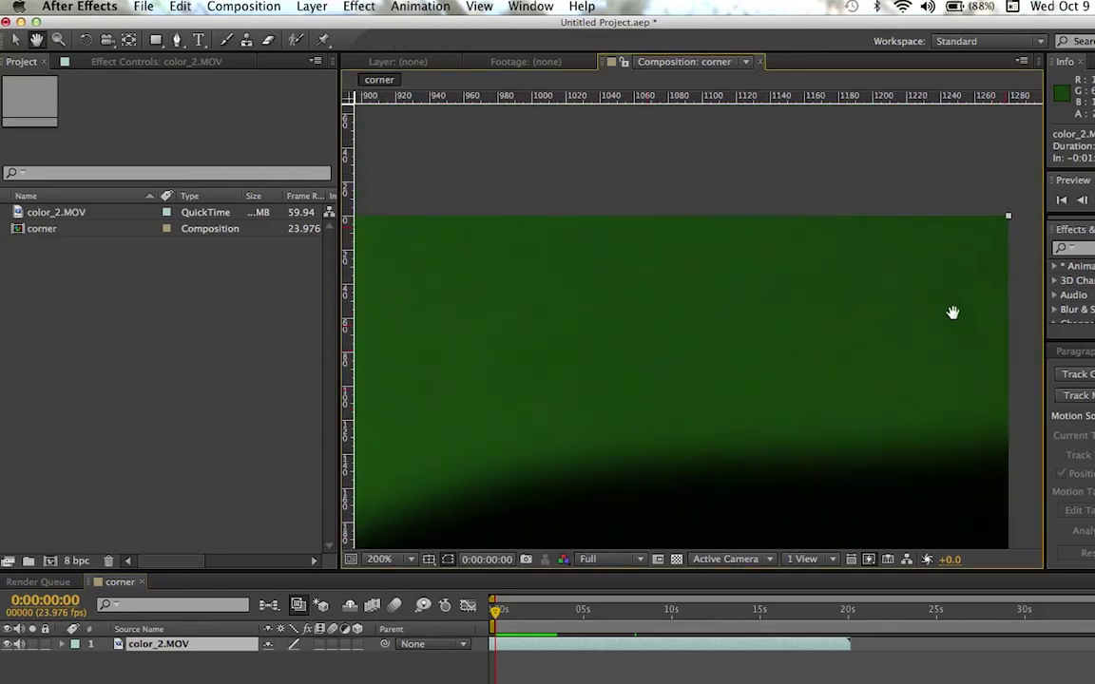
drag(954, 313, 855, 286)
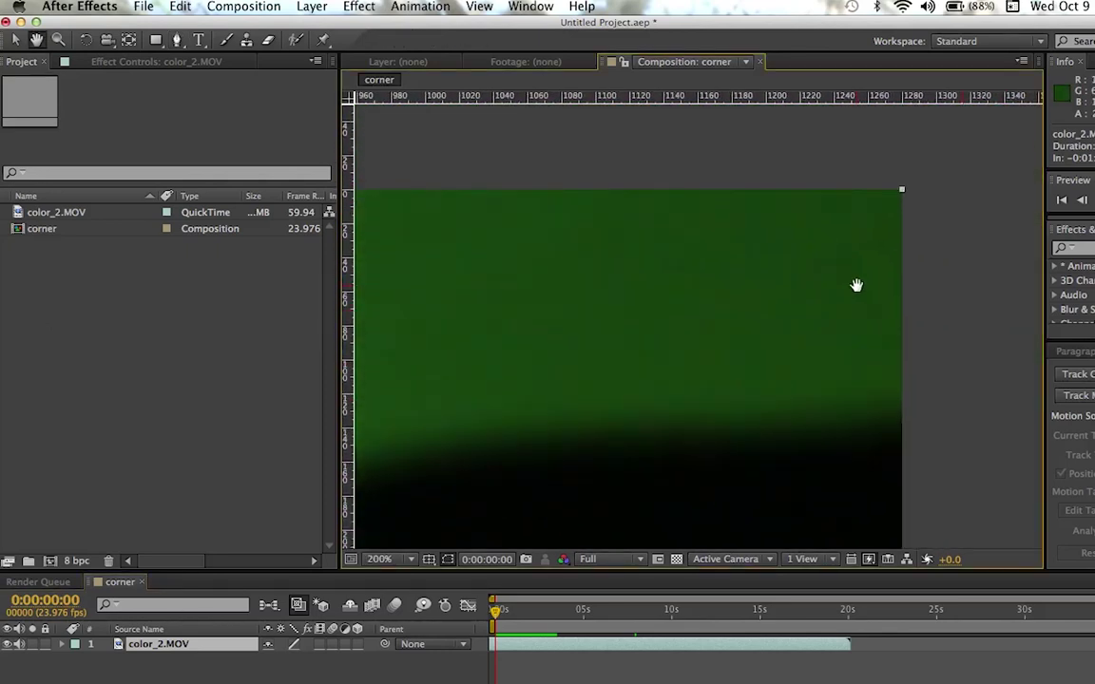
click(177, 39)
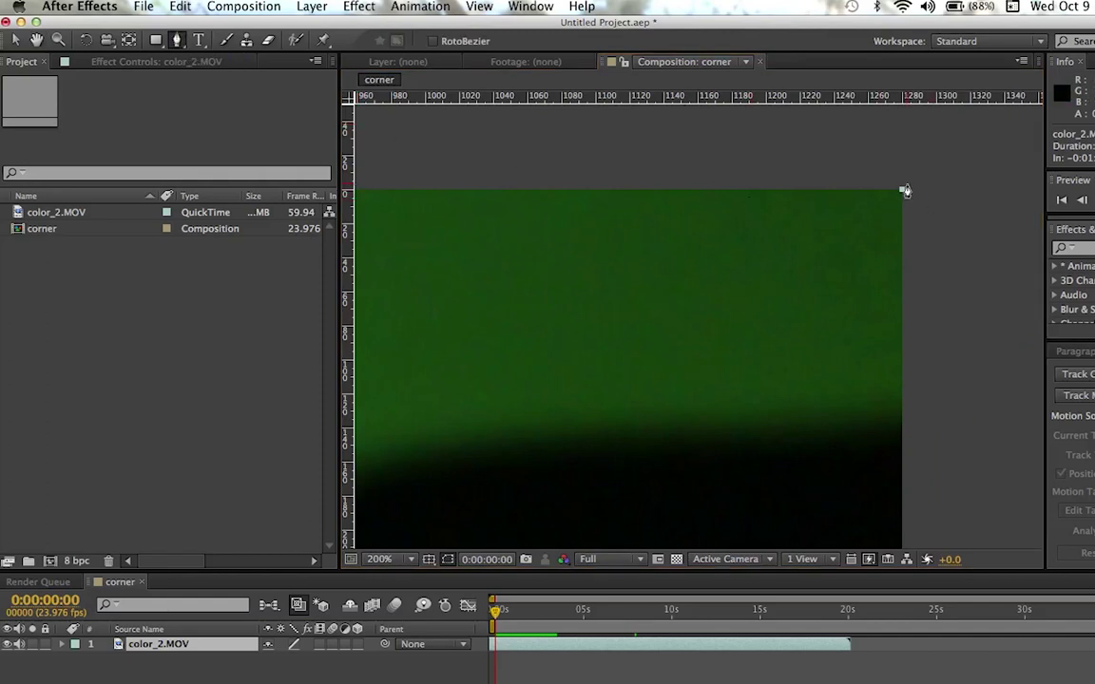
Draw a closed triangular mask through the top-right corner, the centre and the right-edge midpoint
click(902, 190)
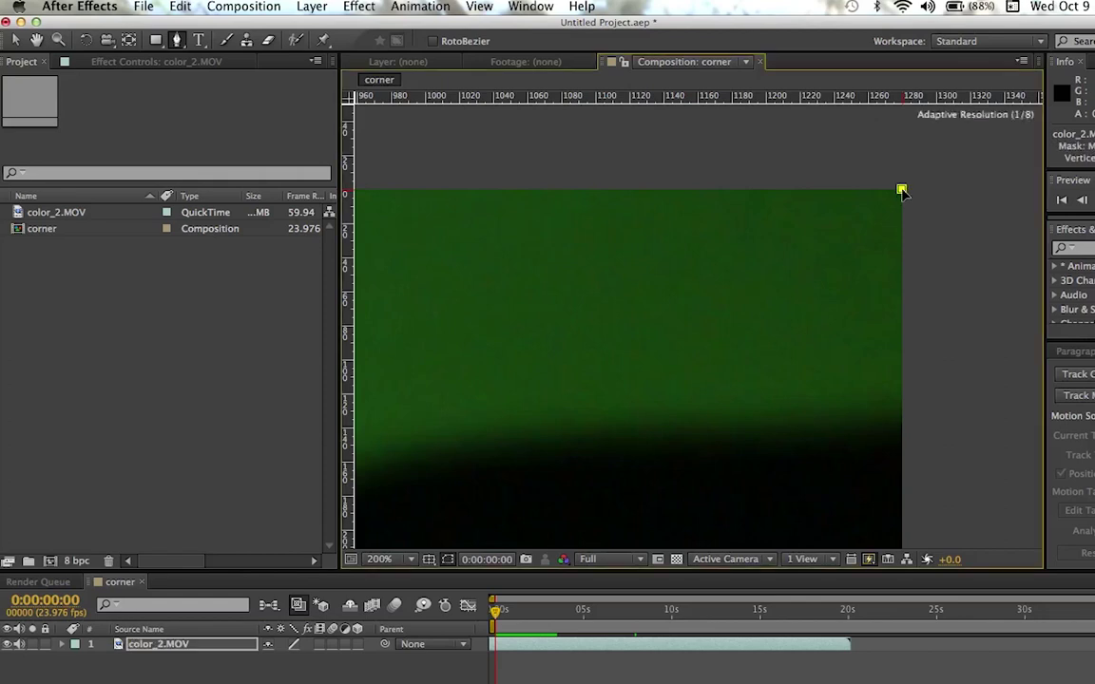
scroll(669, 321, down, 2)
scroll(669, 322, down, 2)
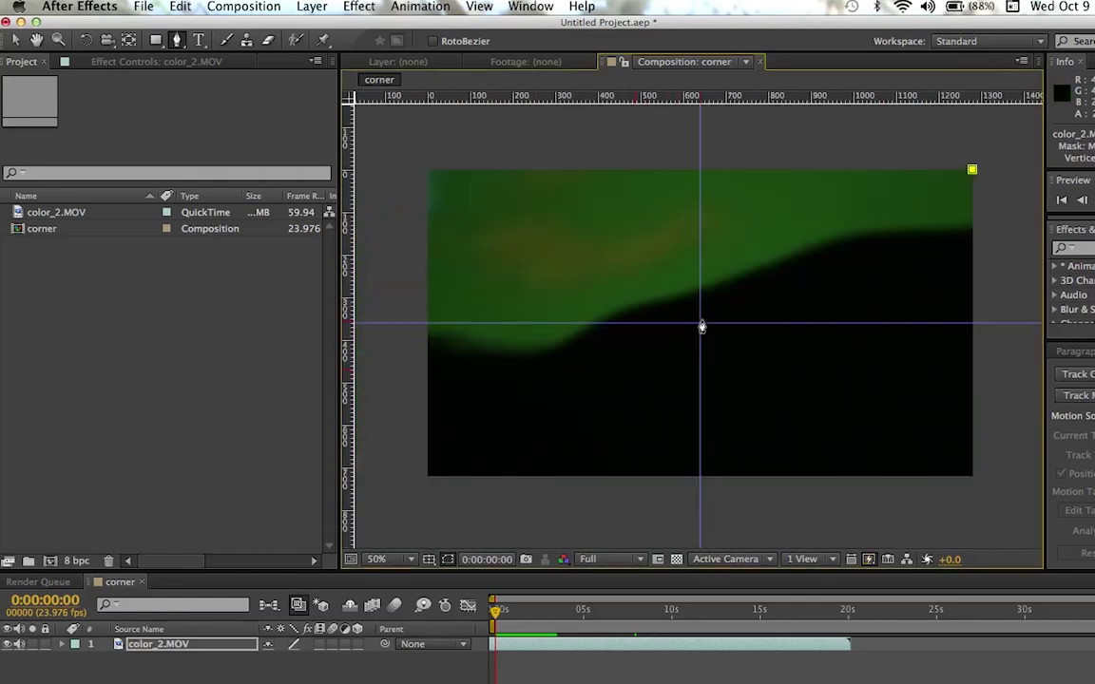
scroll(703, 321, up, 2)
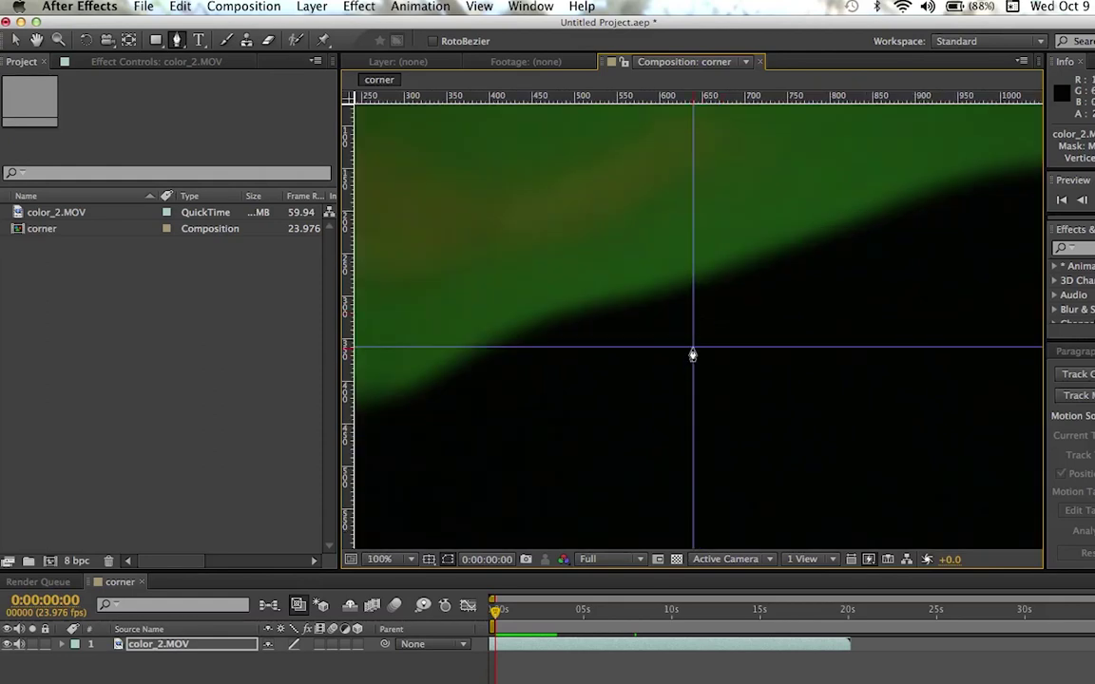
click(693, 348)
scroll(695, 350, down, 2)
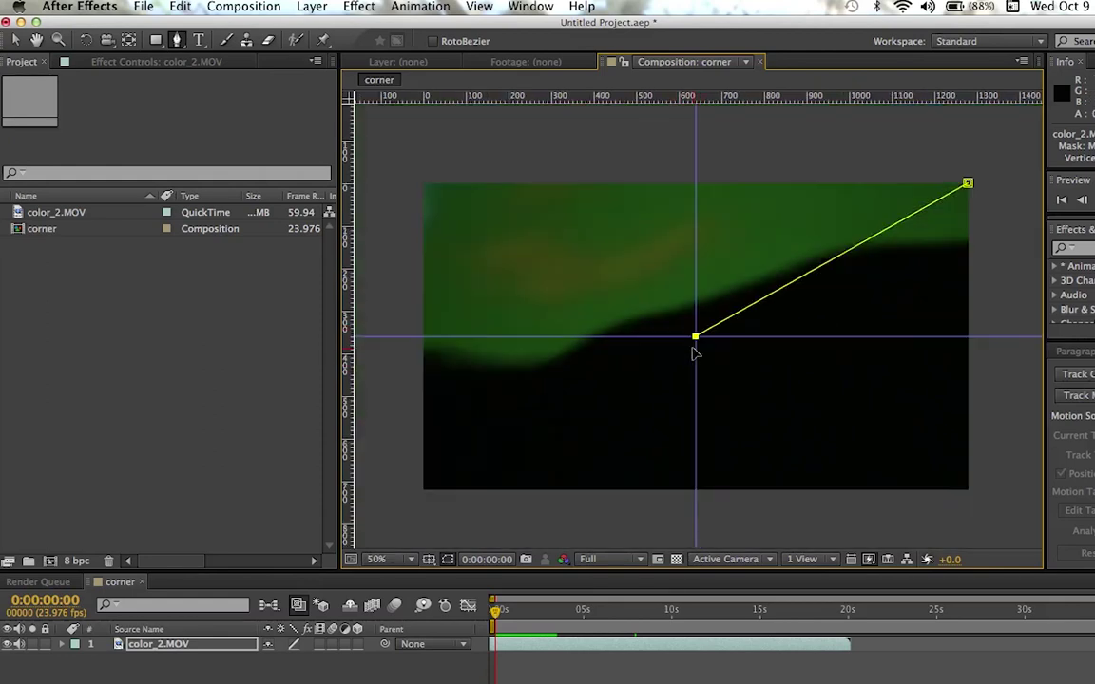
click(968, 337)
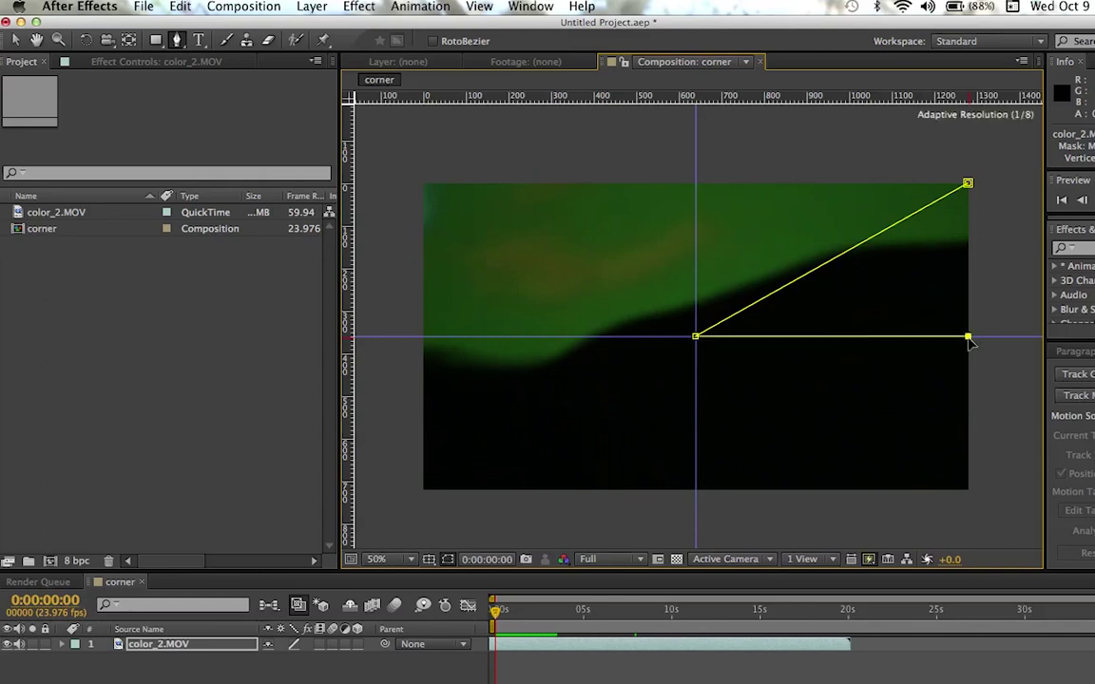
click(968, 184)
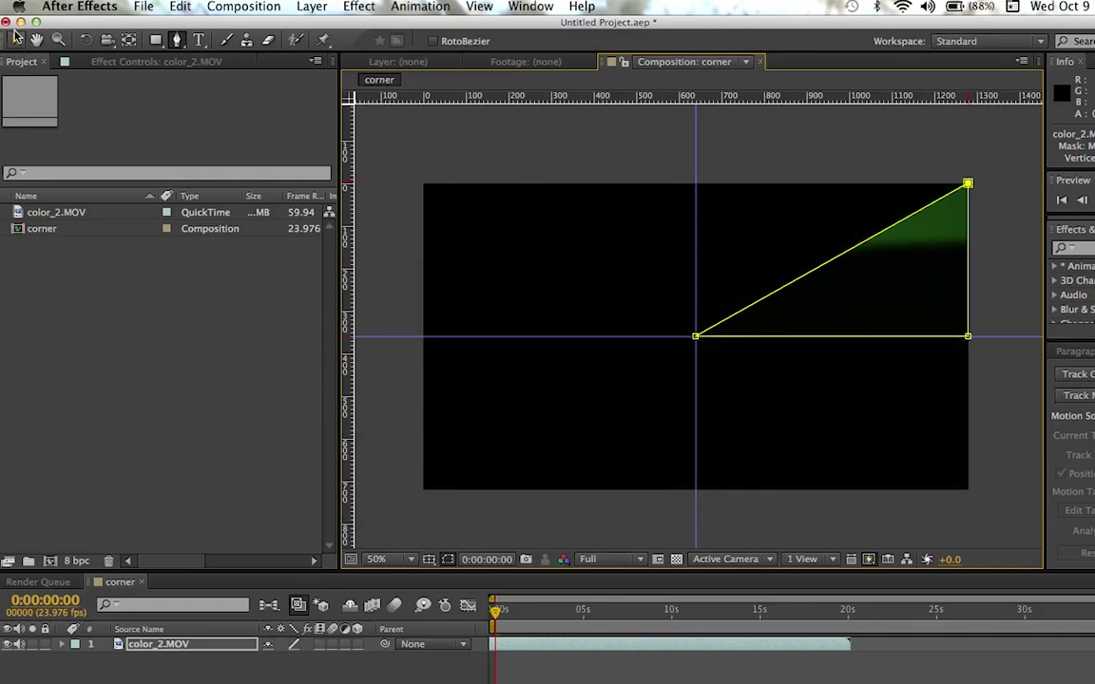
click(16, 41)
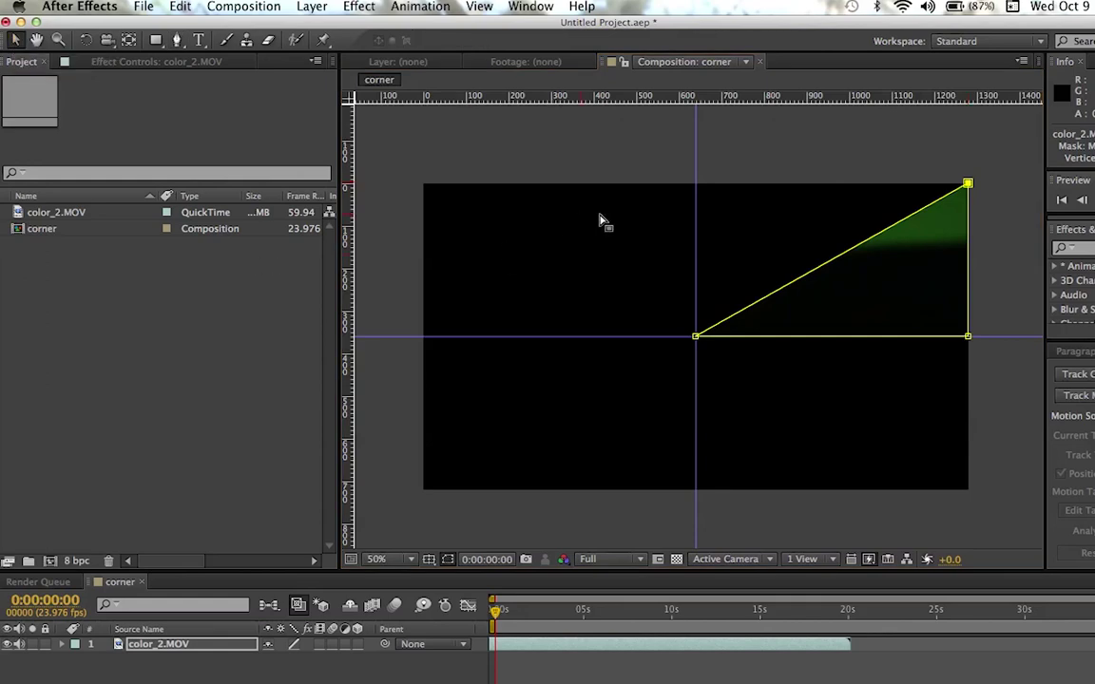
Duplicate the masked color_2.MOV layer
click(946, 273)
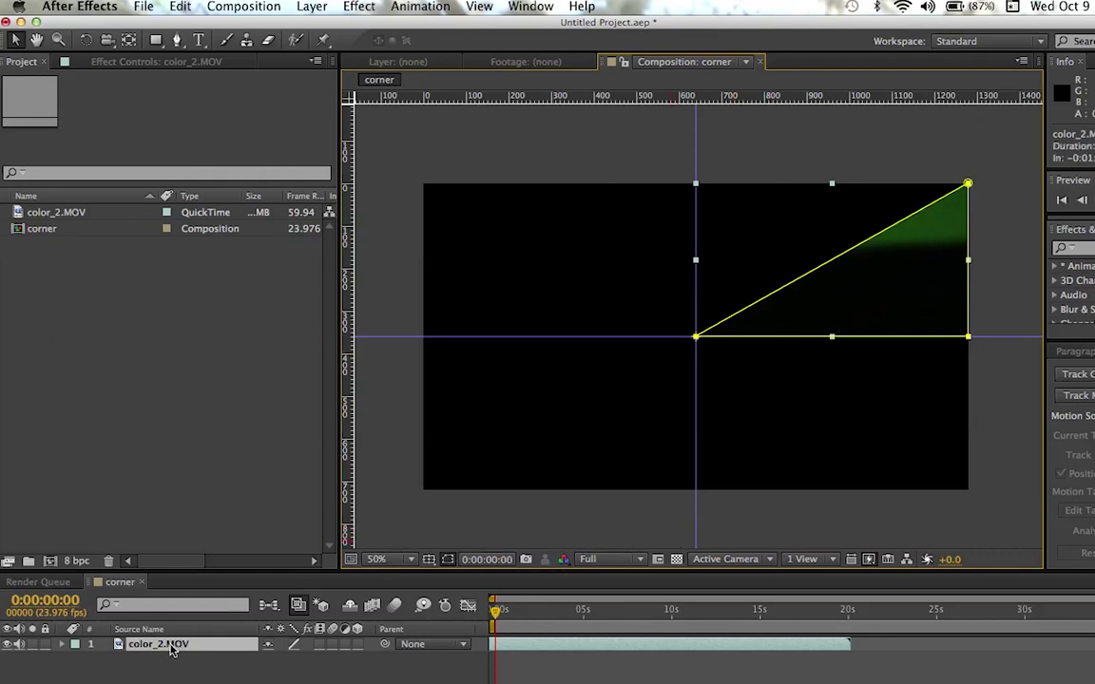
key(super+c)
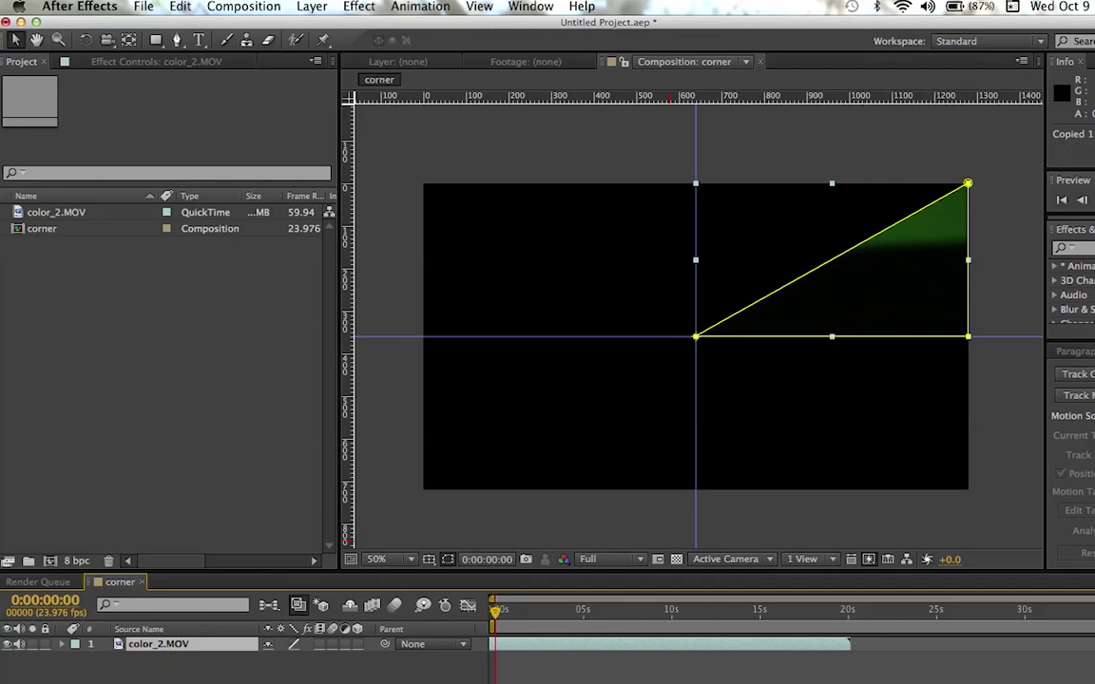
key(super+v)
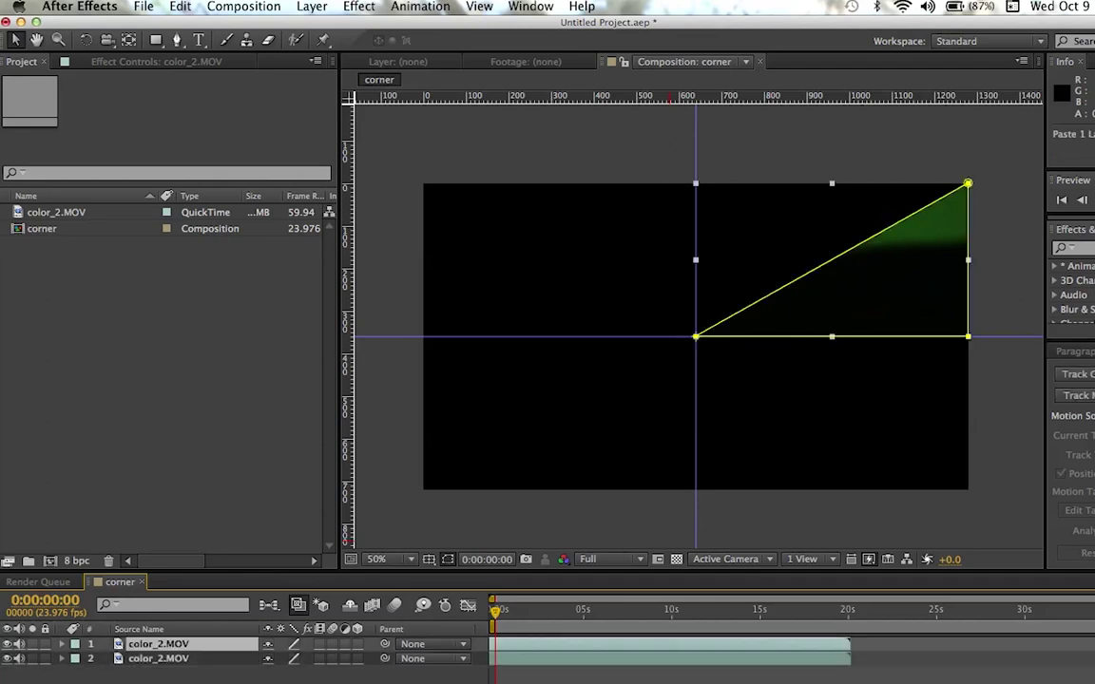
Make the top copy 3D and set its Y Rotation to 180°
click(358, 645)
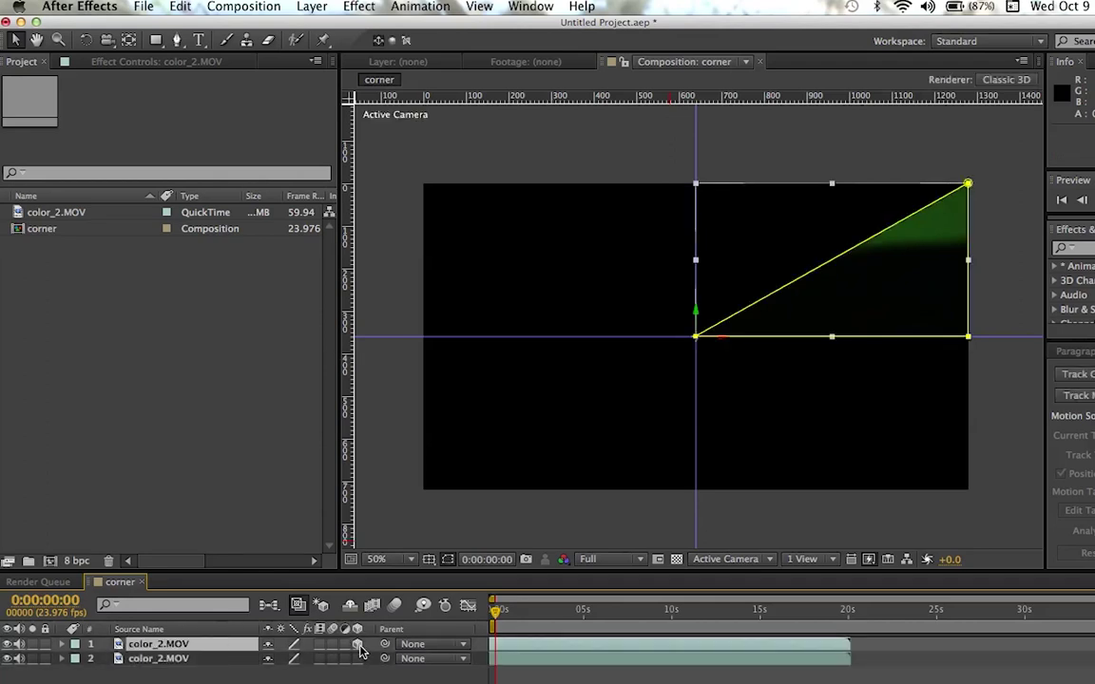
key(p)
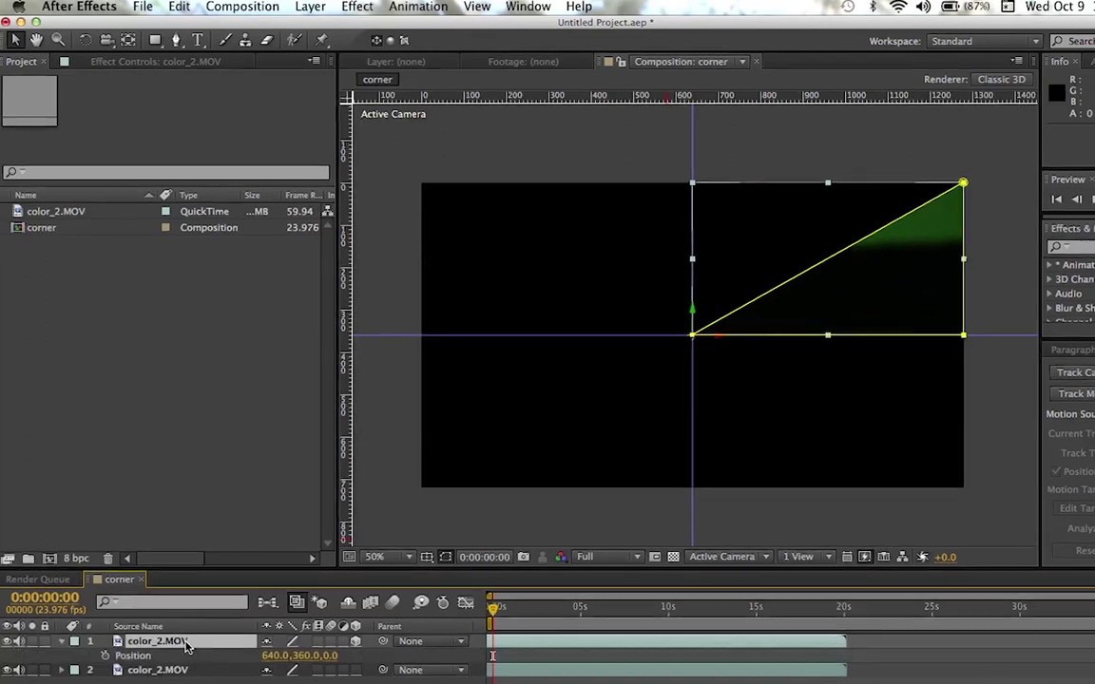
key(shift+r)
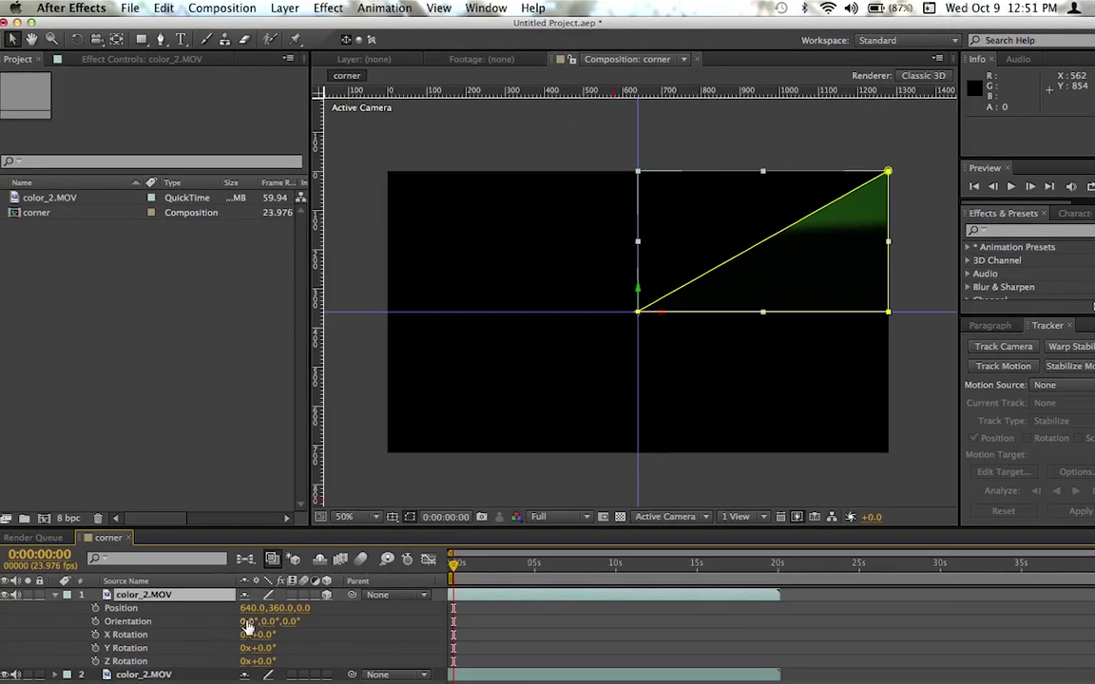
click(263, 648)
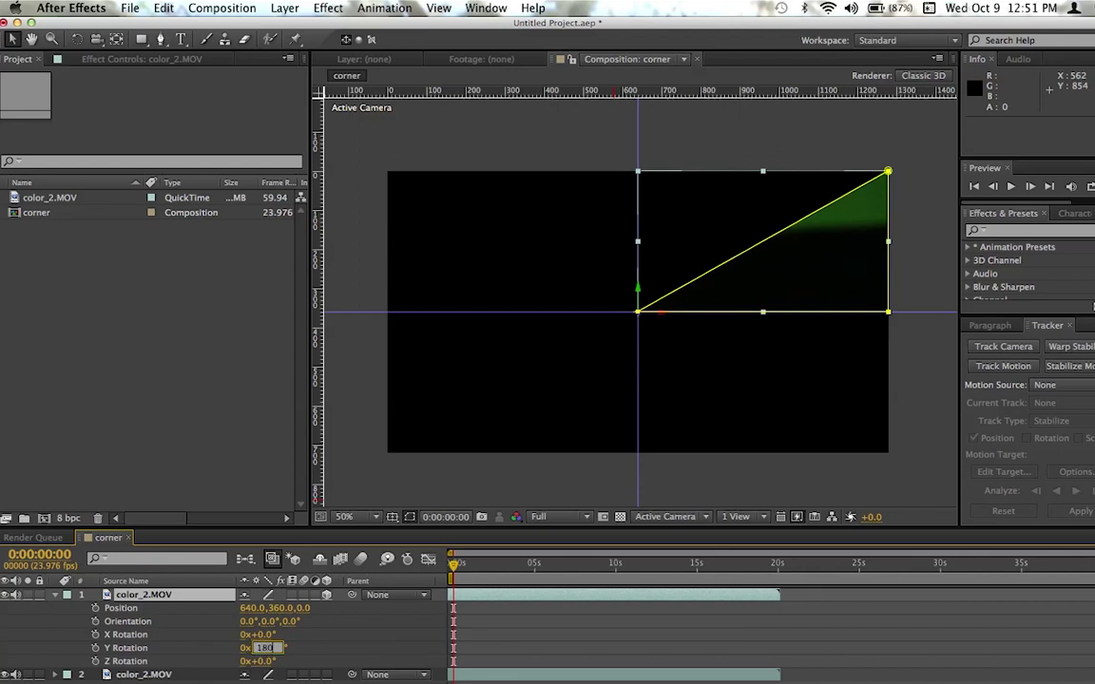
text(180)
key(Return)
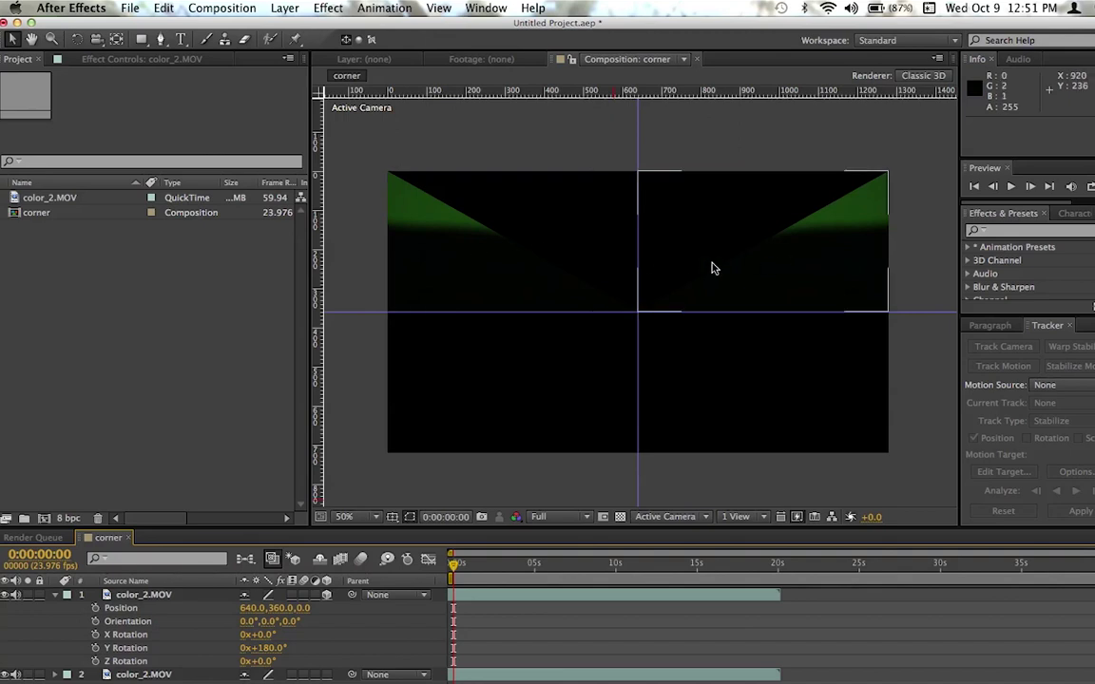
Set the flipped color_2.MOV layer's Z Rotation to -122° and collapse its properties
key(F2)
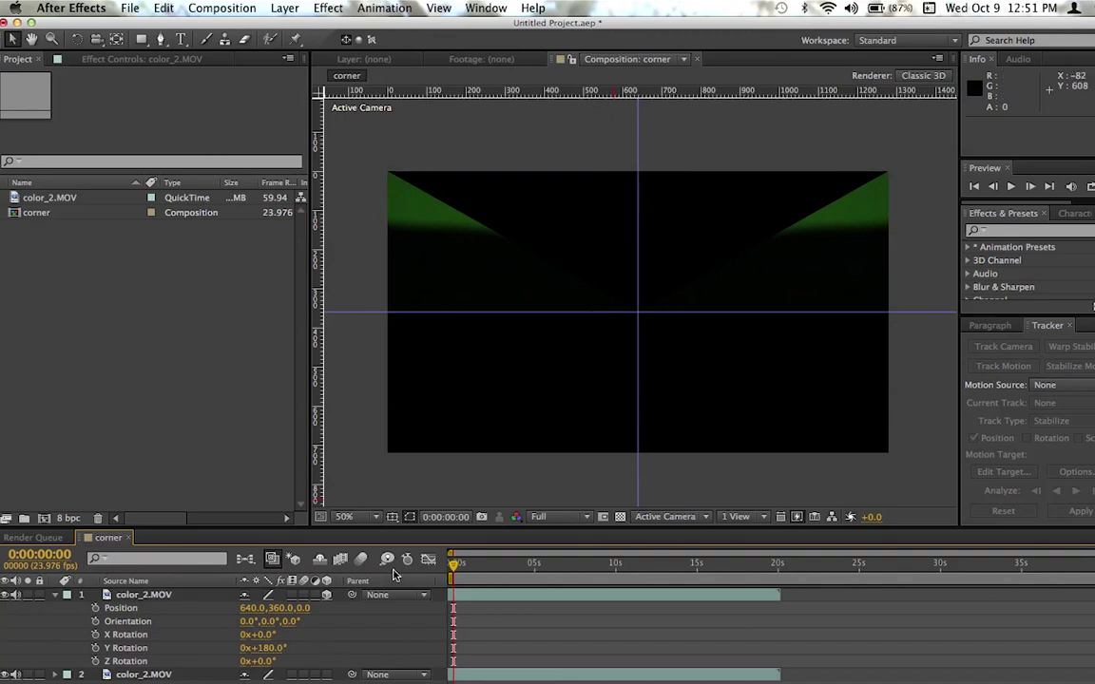
click(267, 669)
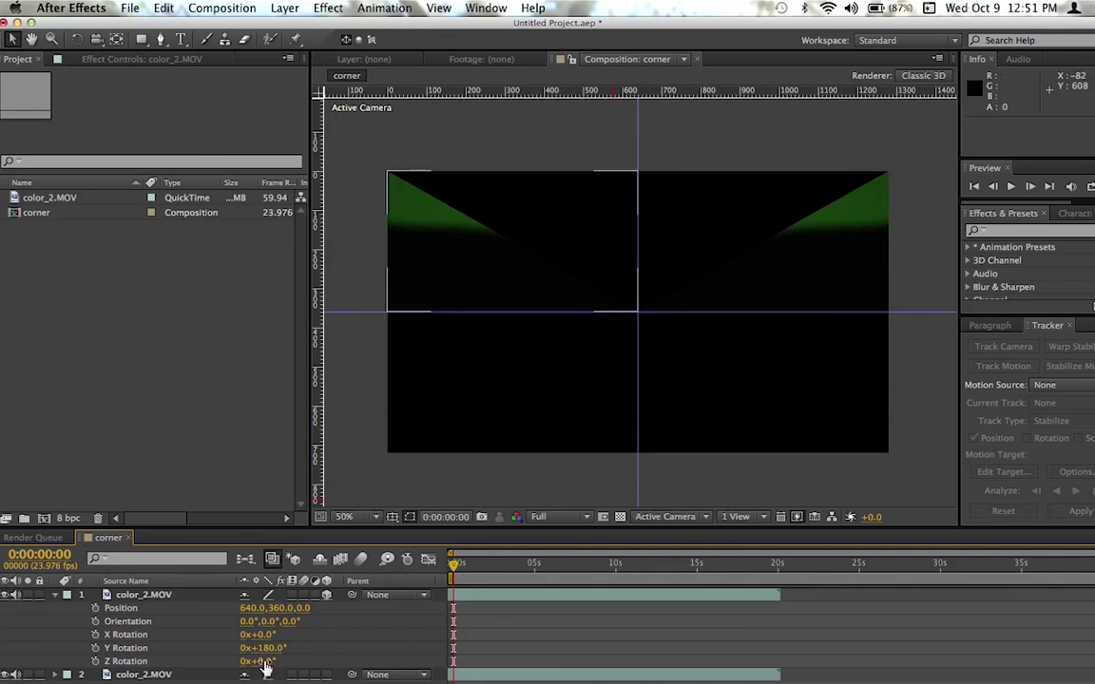
drag(259, 661, 183, 675)
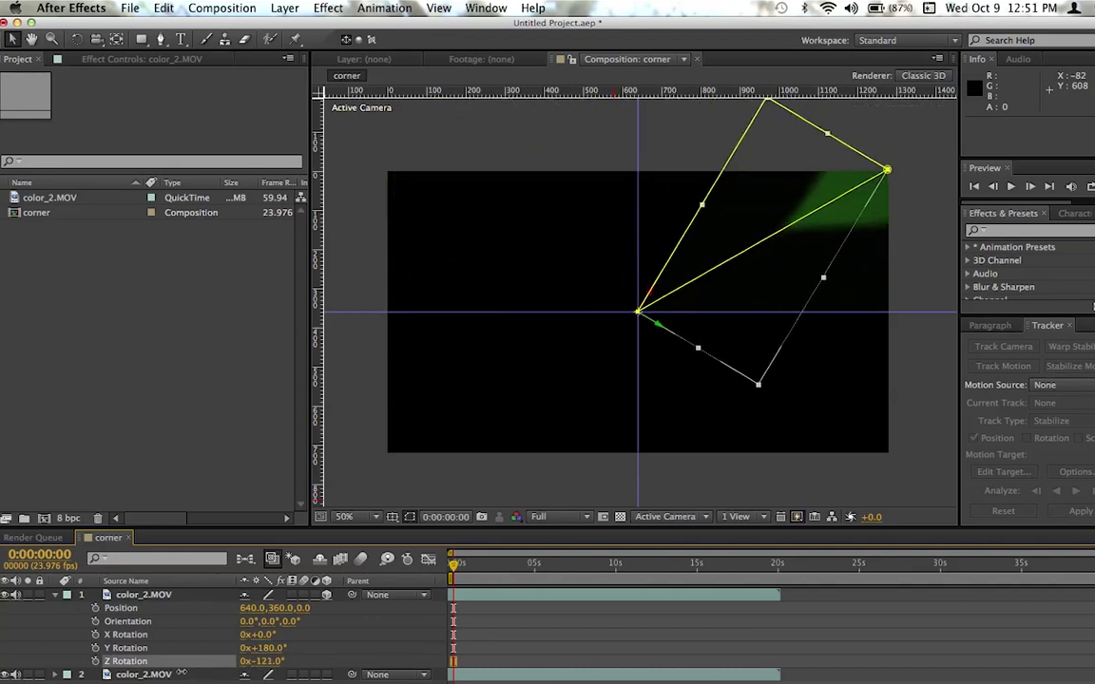
click(512, 635)
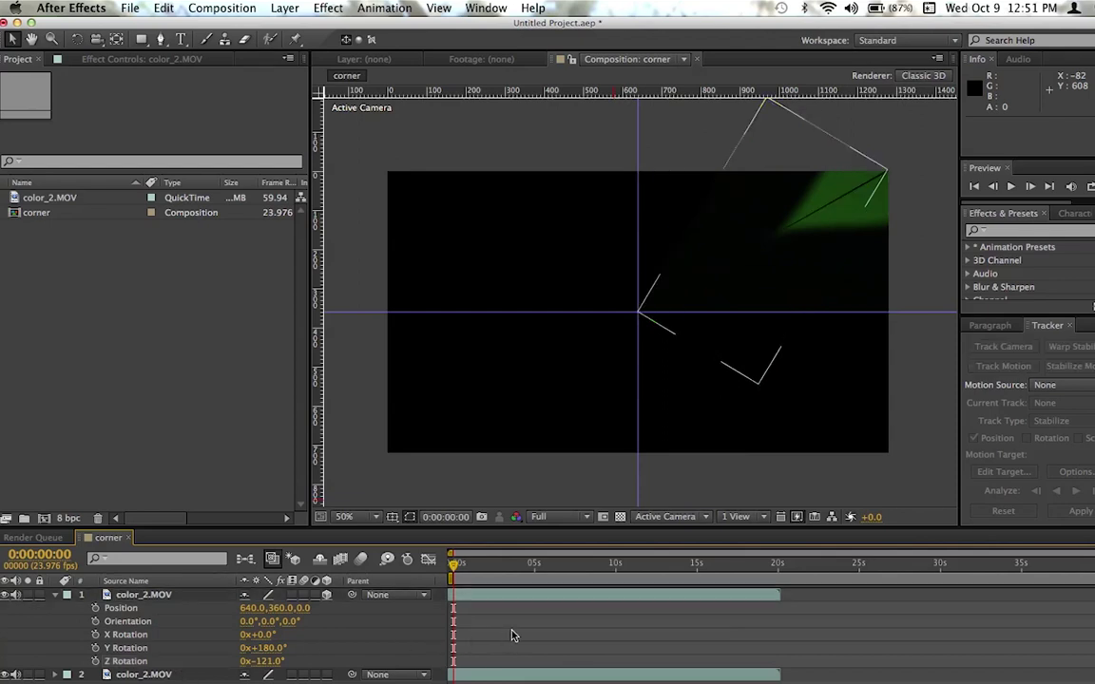
drag(267, 663, 269, 656)
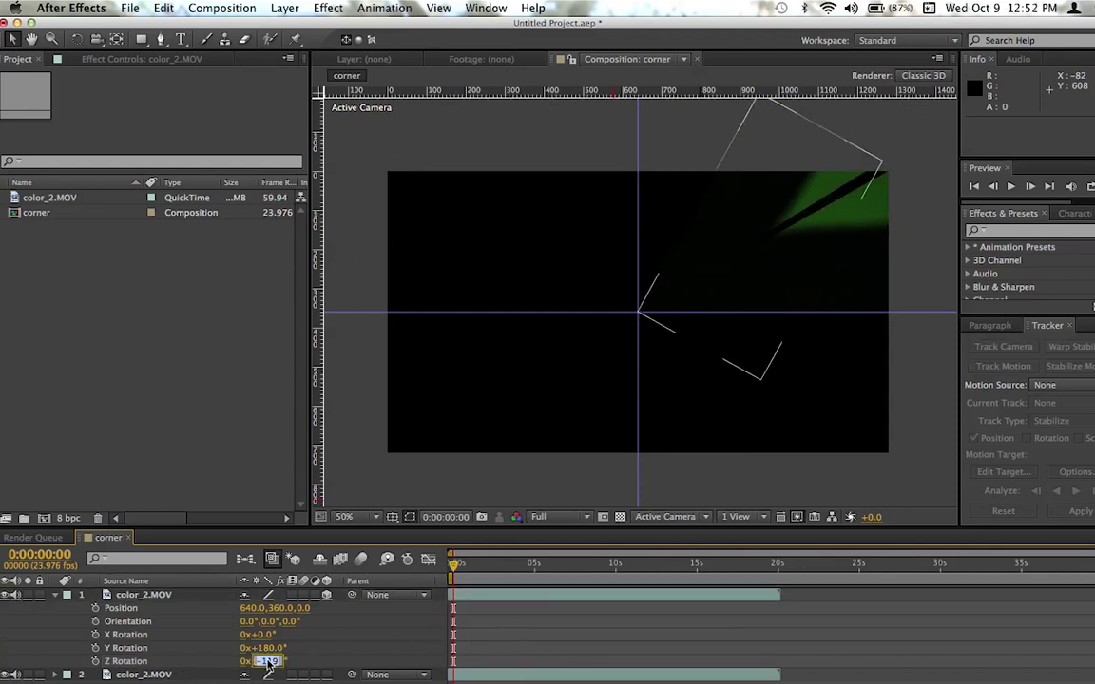
click(263, 661)
key(Return)
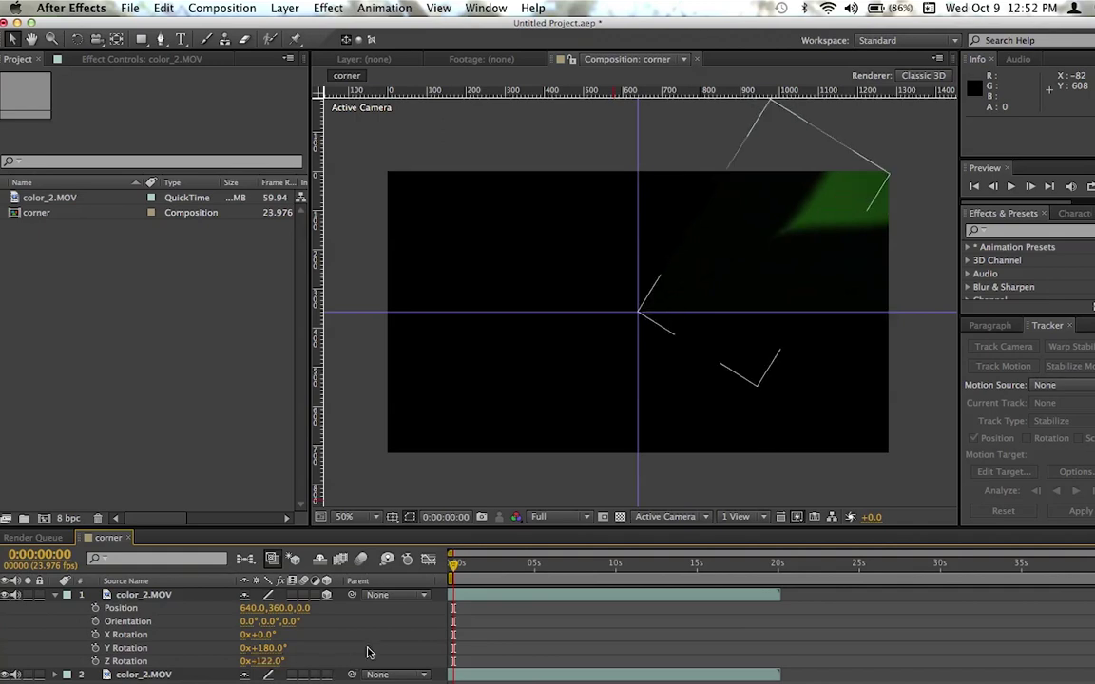
click(939, 202)
click(614, 596)
click(55, 595)
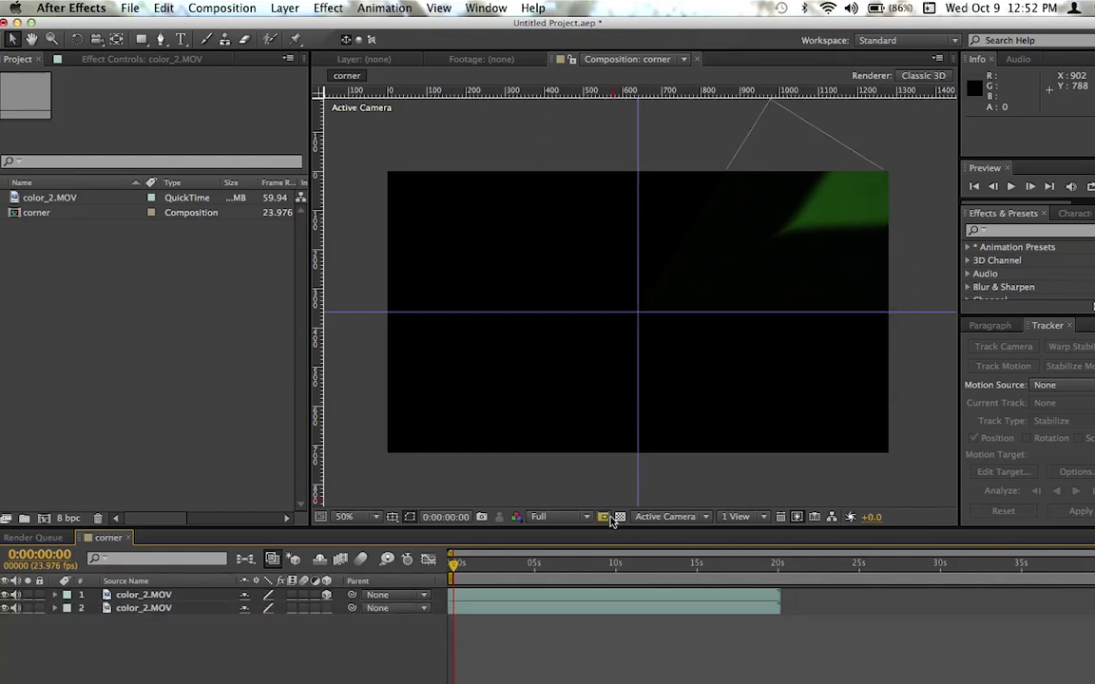
Turn on the transparency grid and duplicate the rotated layer
click(618, 516)
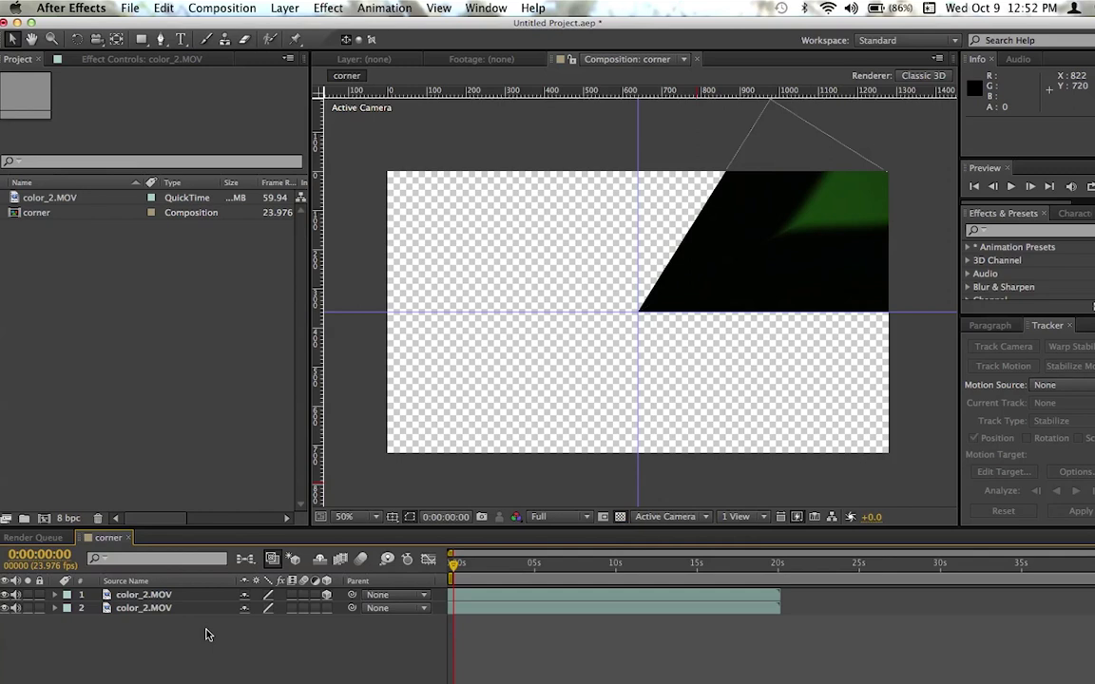
click(126, 580)
click(147, 595)
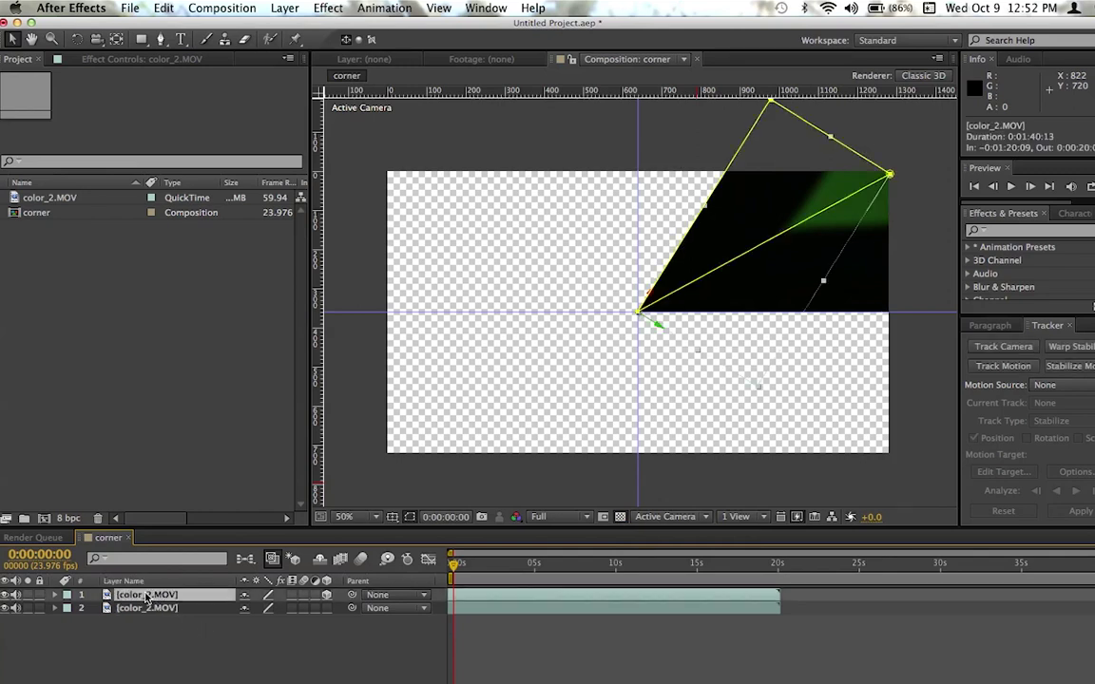
key(ctrl+c)
key(ctrl+v)
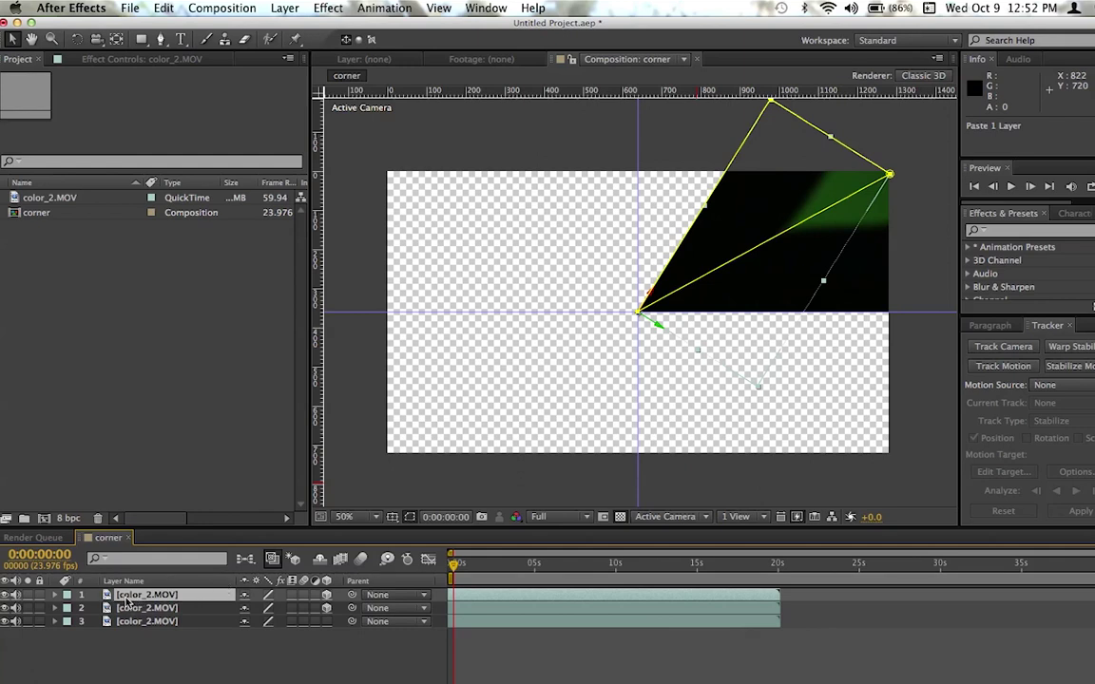
Give the copy a Y Rotation of 0° and a Z Rotation of -57°
key(p)
key(shift+r)
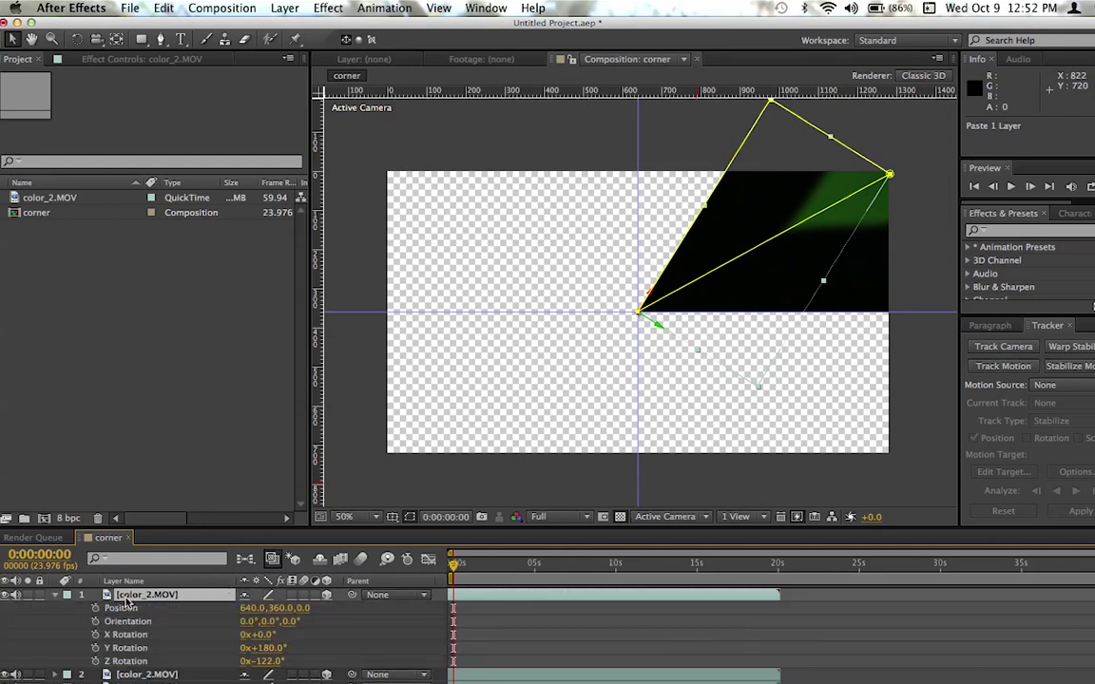
click(267, 648)
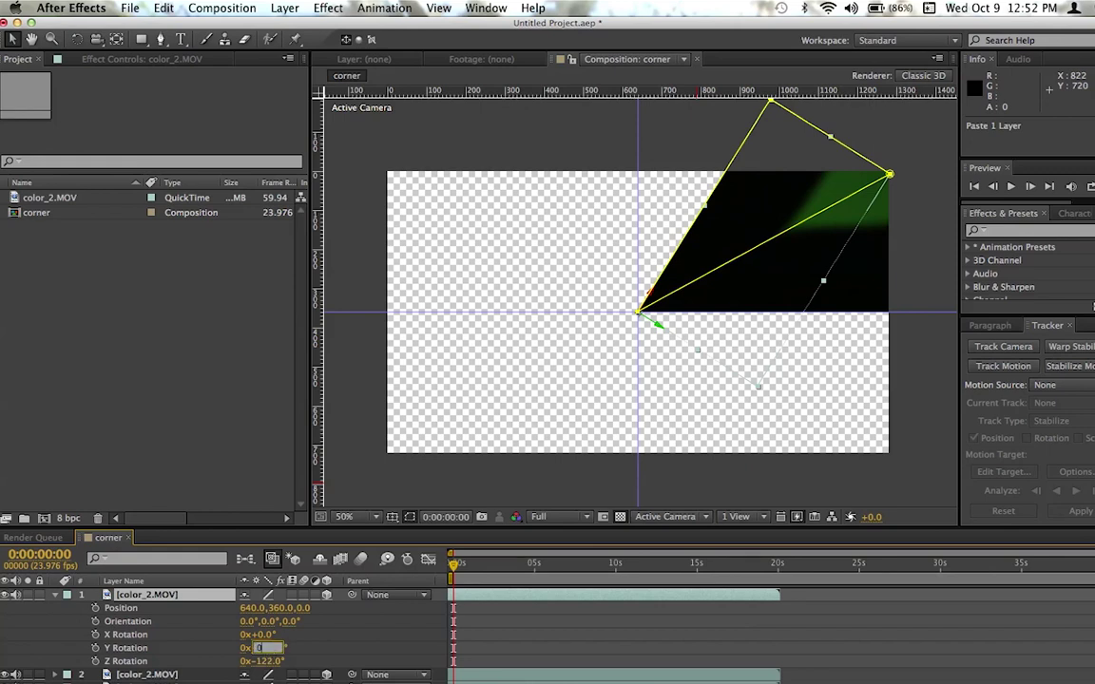
key(Return)
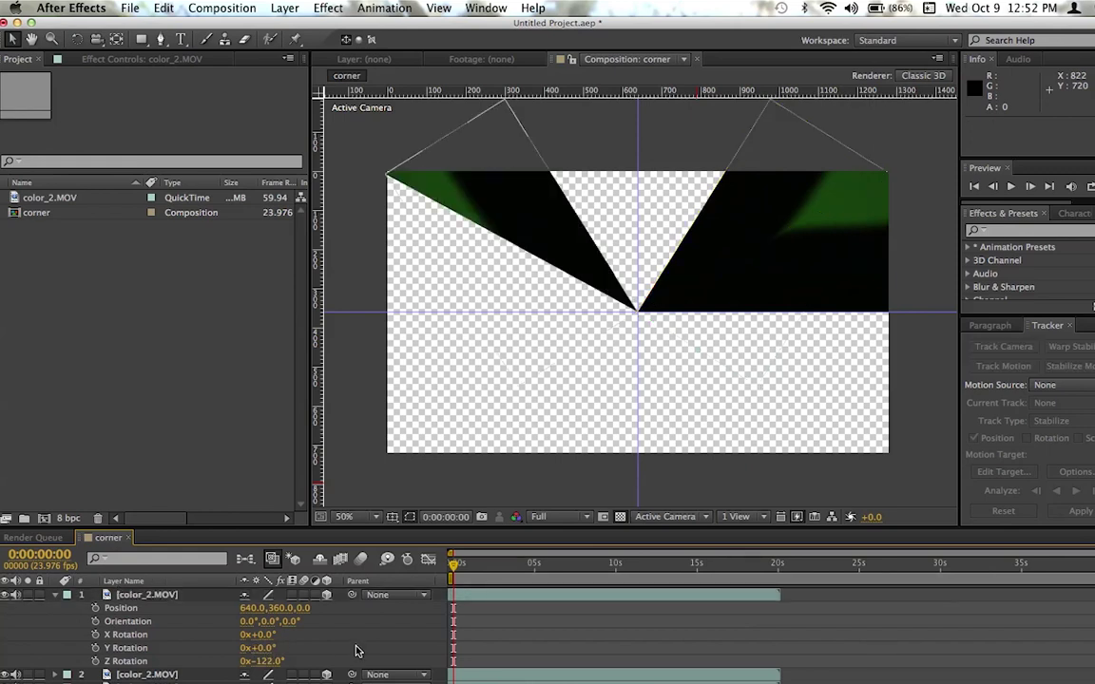
drag(262, 660, 323, 670)
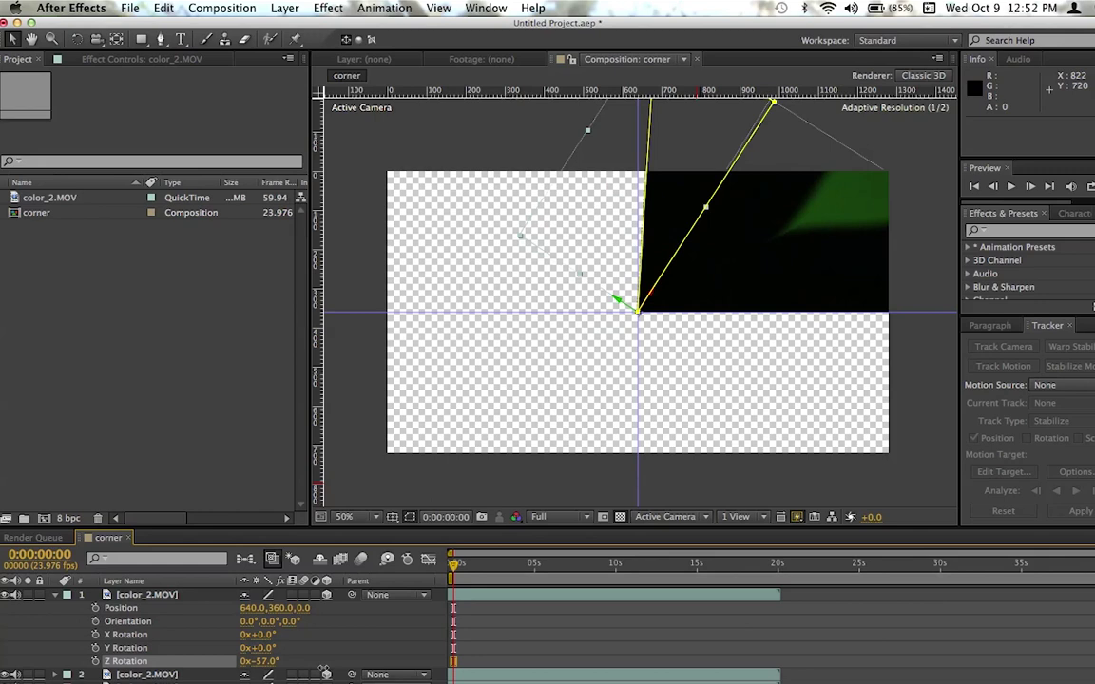
click(631, 641)
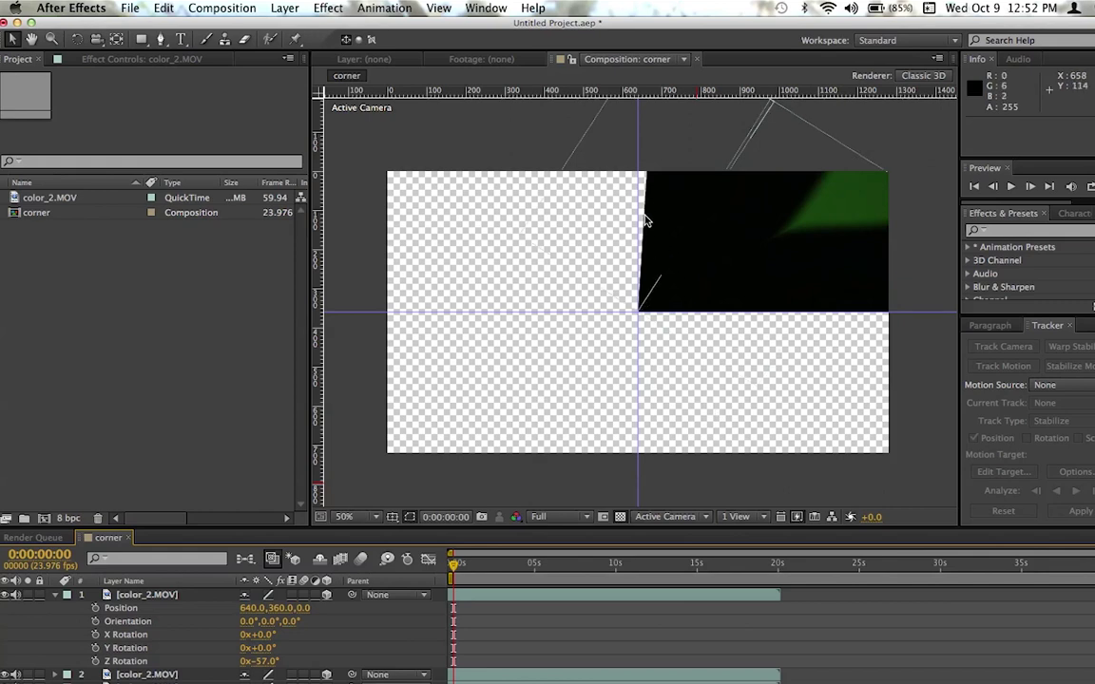
scroll(648, 217, up, 1)
scroll(645, 220, down, 1)
key(h)
drag(595, 214, 538, 317)
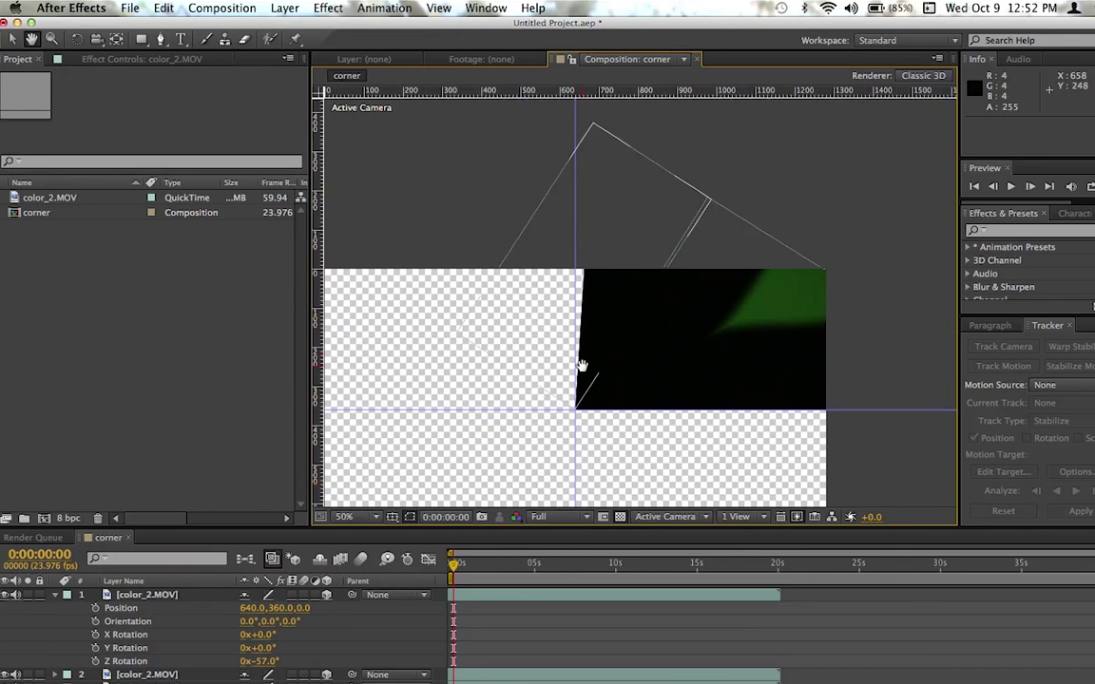
Move the top layer's Mask 1 top vertex left onto the vertical centre line
key(g)
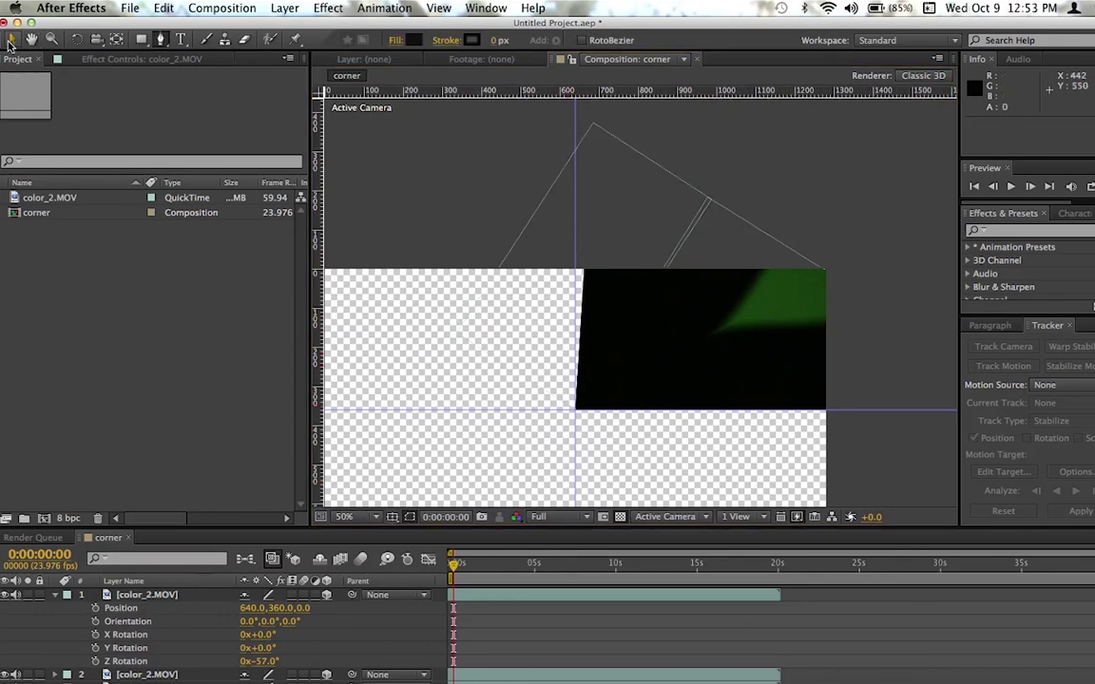
click(10, 40)
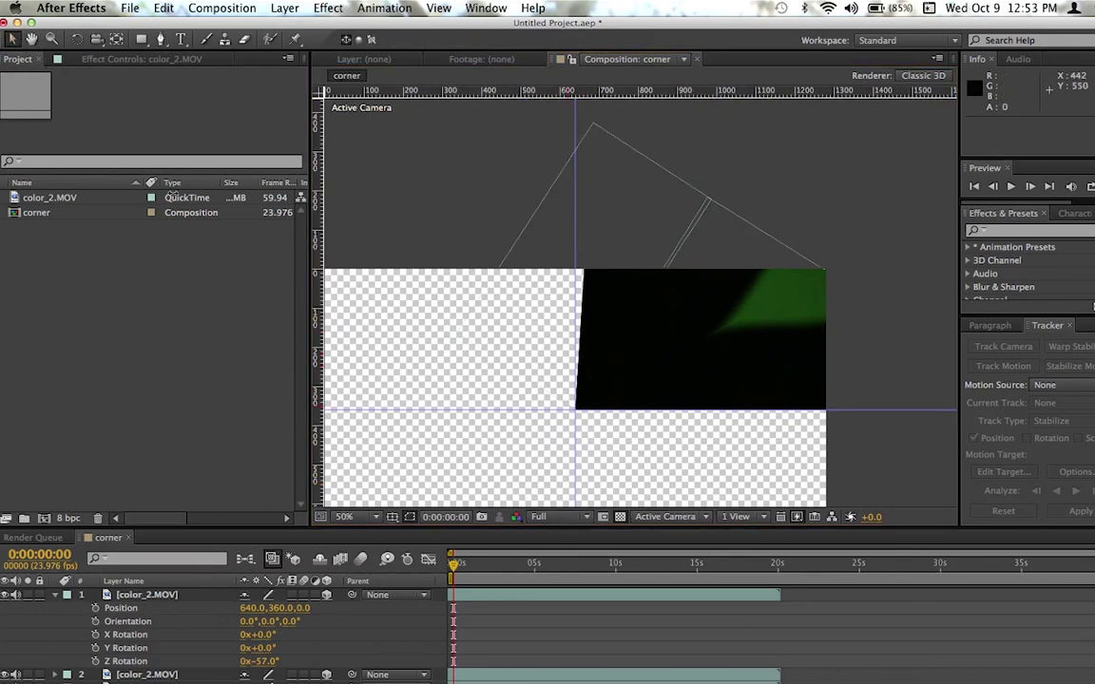
click(55, 595)
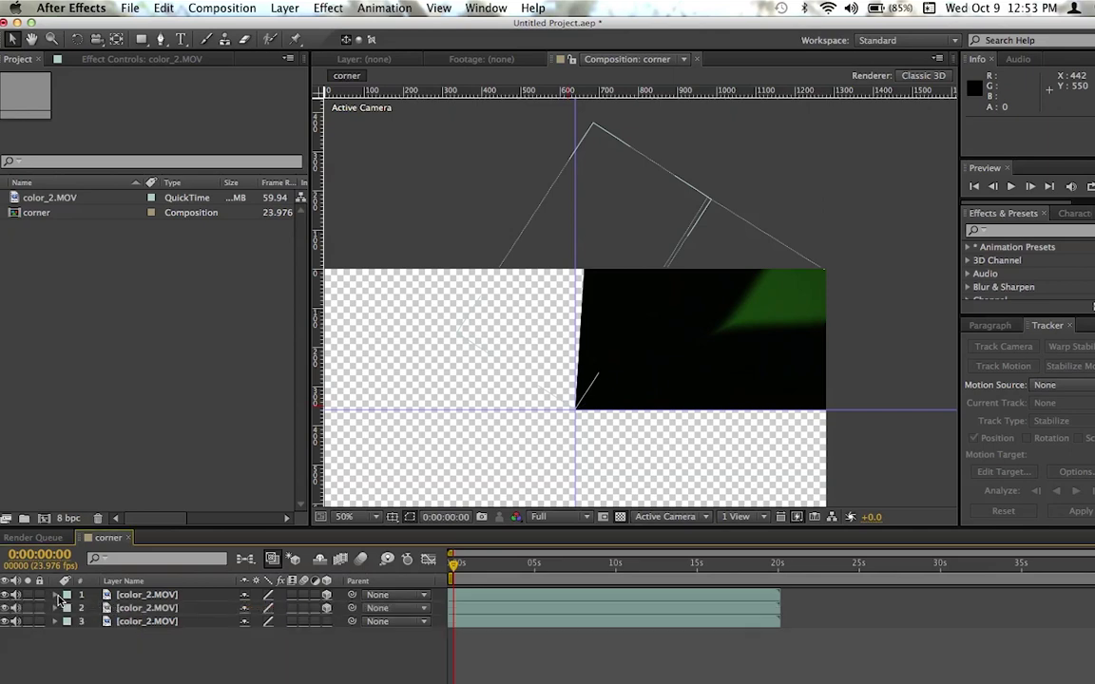
click(142, 597)
key(m)
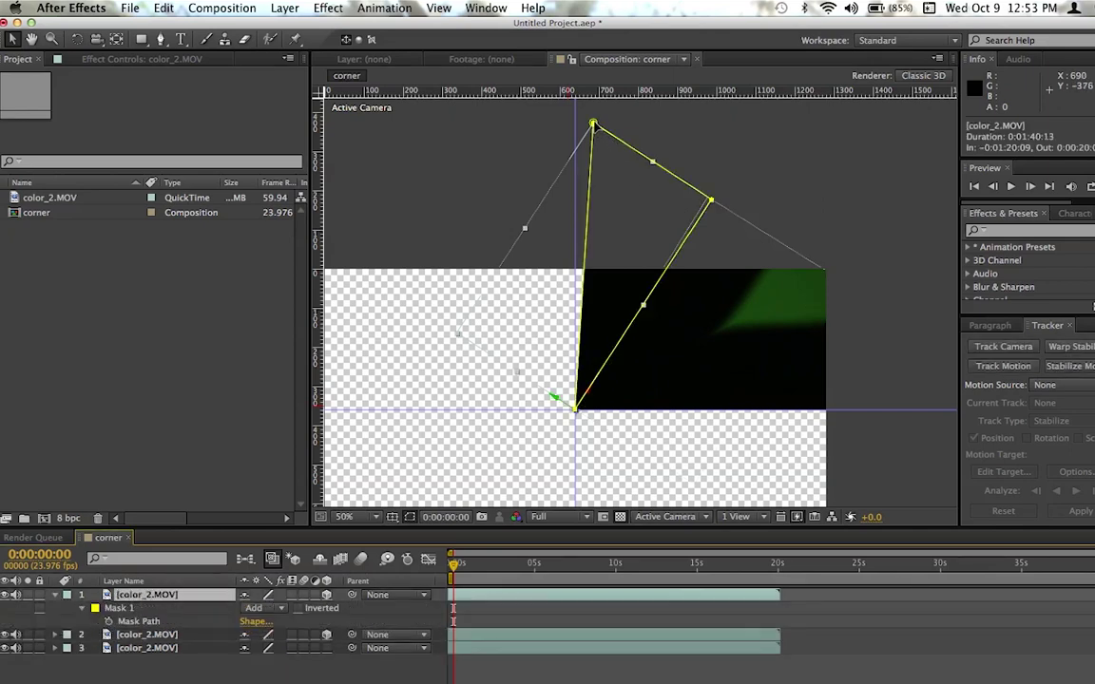
click(592, 125)
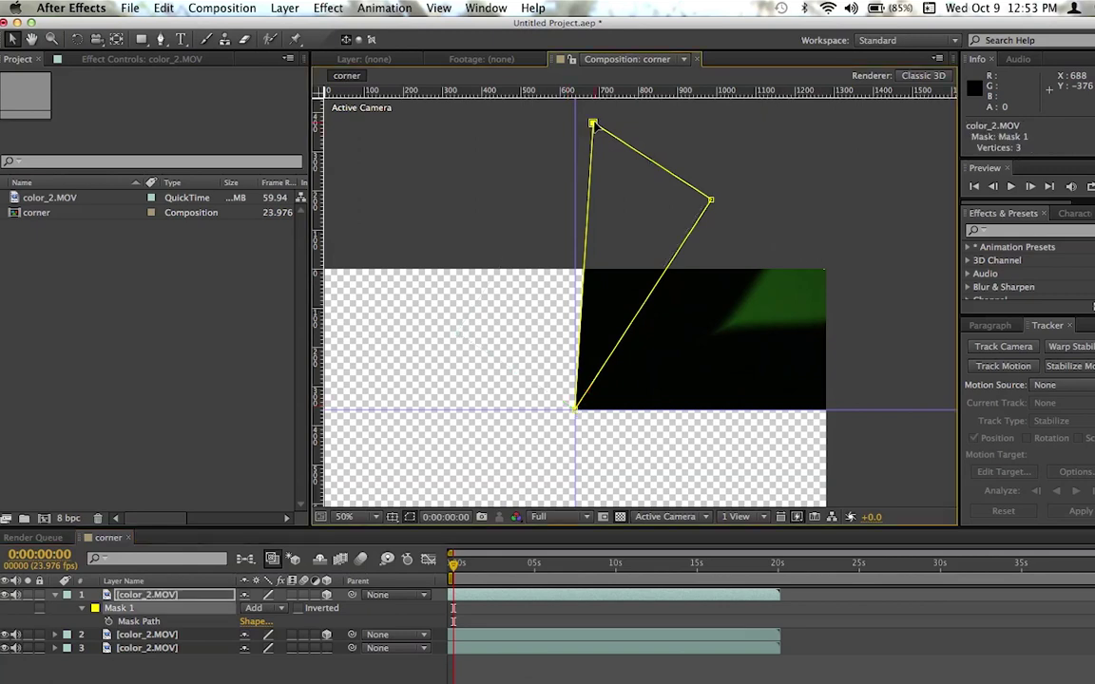
drag(593, 125, 576, 124)
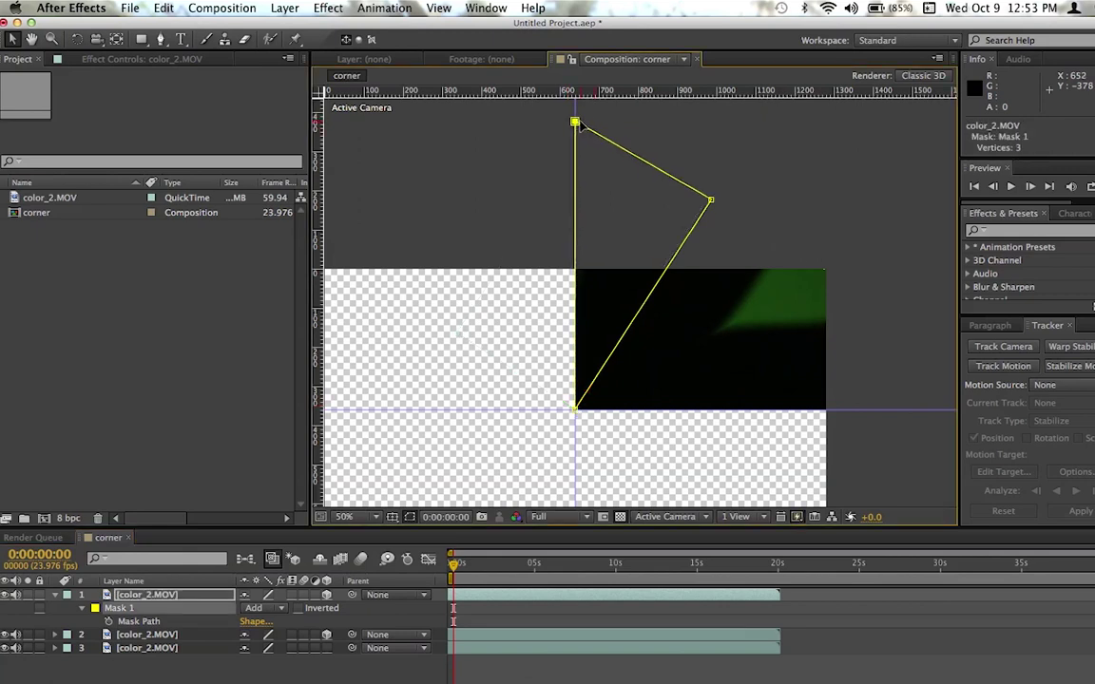
click(553, 444)
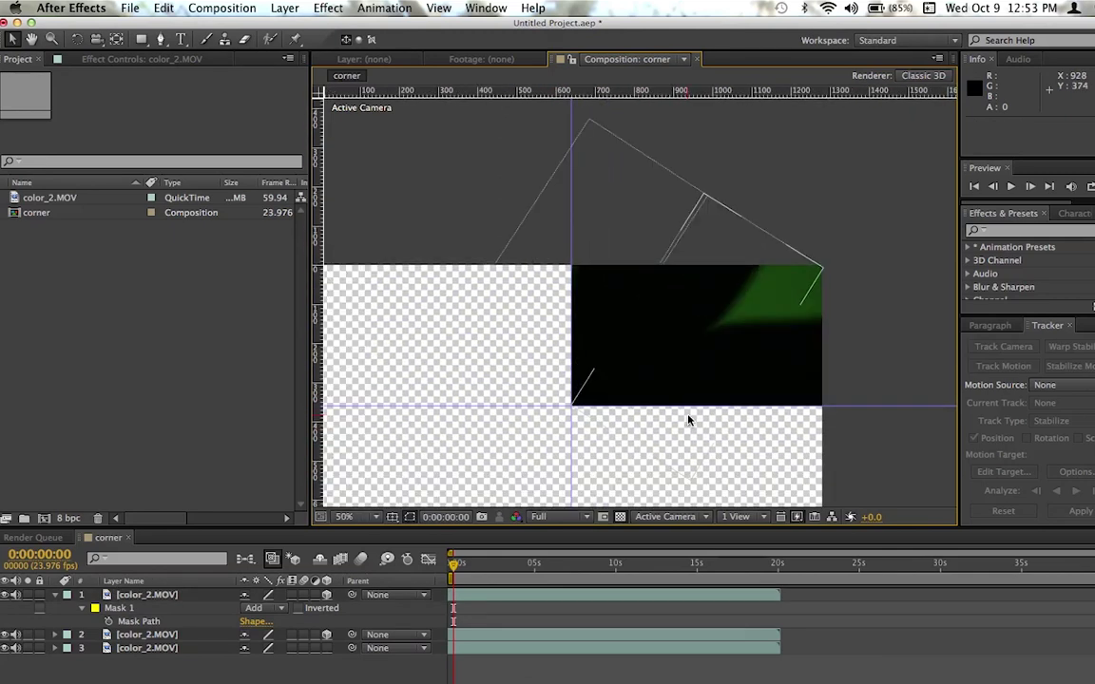
key(space)
drag(527, 403, 582, 306)
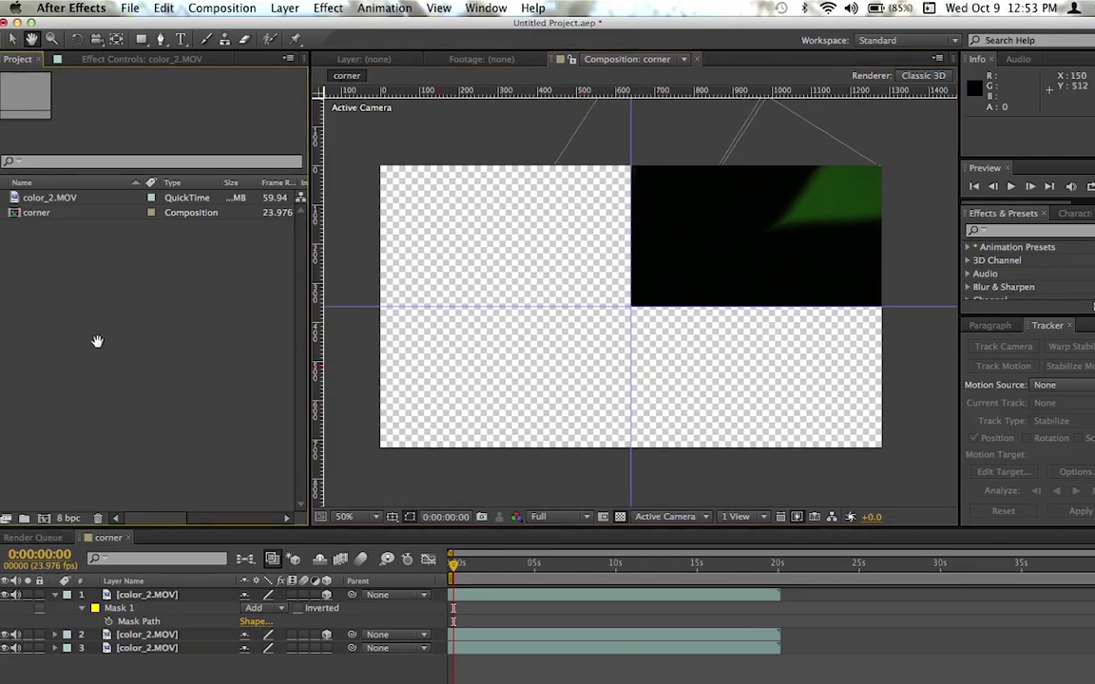
Create a new 1280x720, 23.976 fps composition named 'full'
key(v)
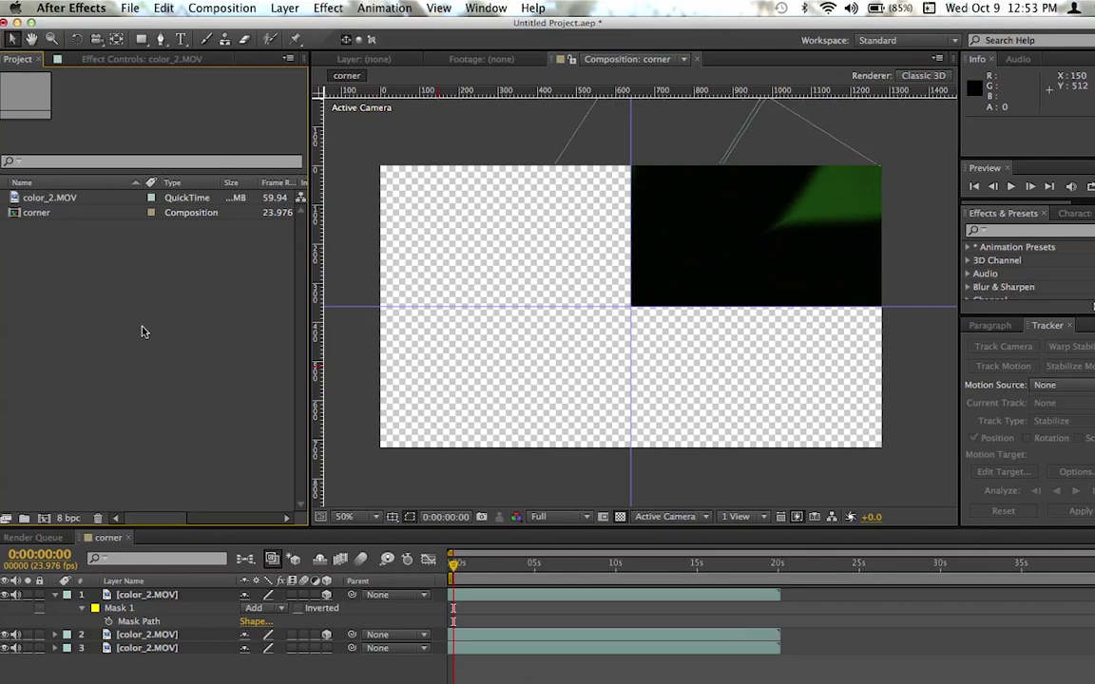
click(43, 519)
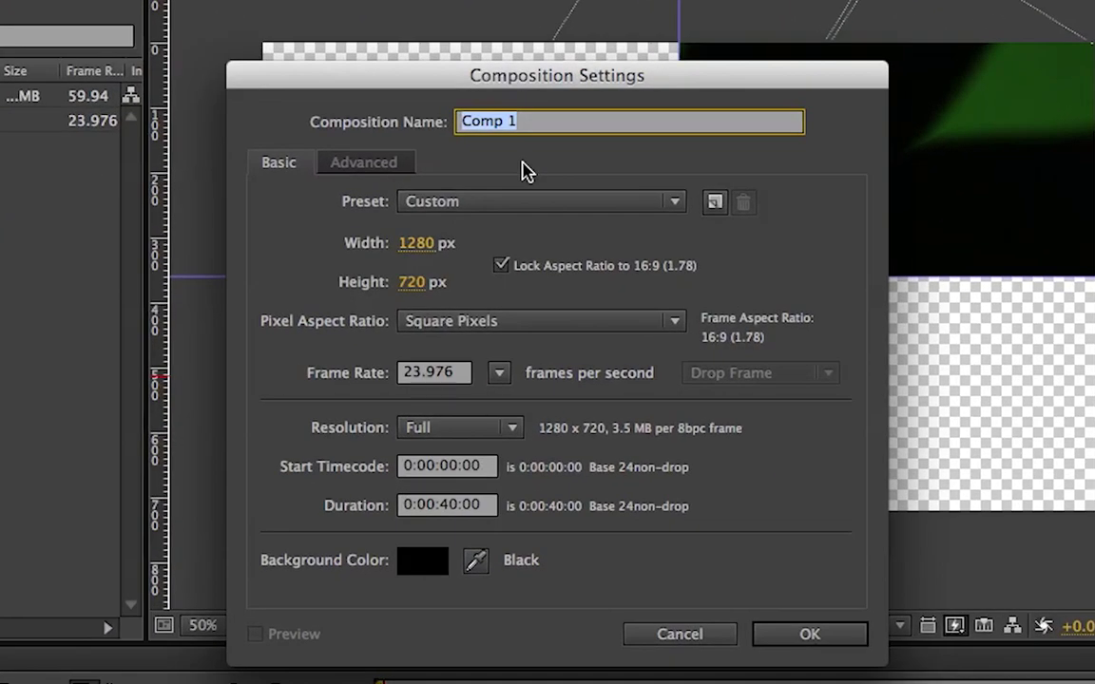
text(full)
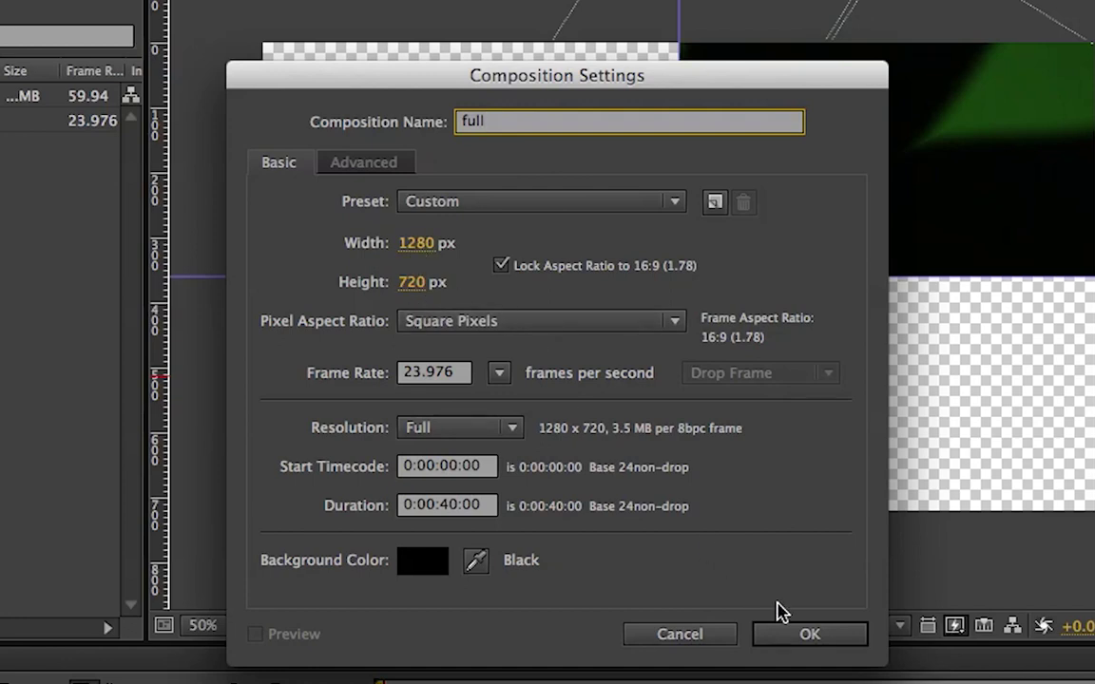
click(785, 633)
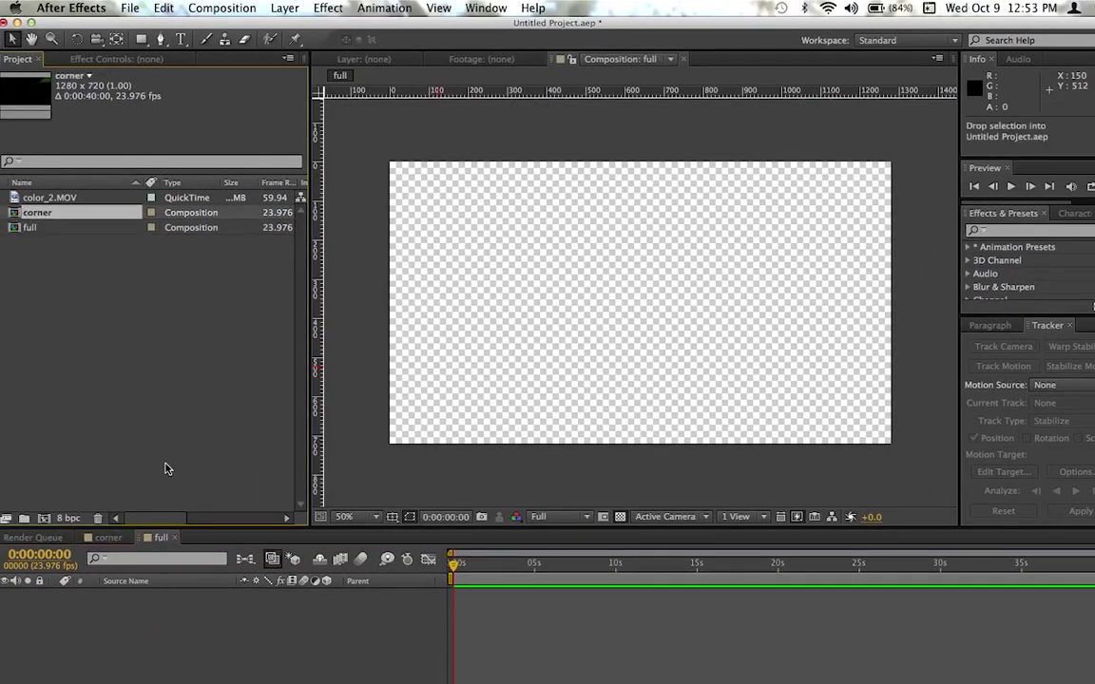
Add the corner comp to the full timeline and duplicate the layer
drag(38, 212, 217, 627)
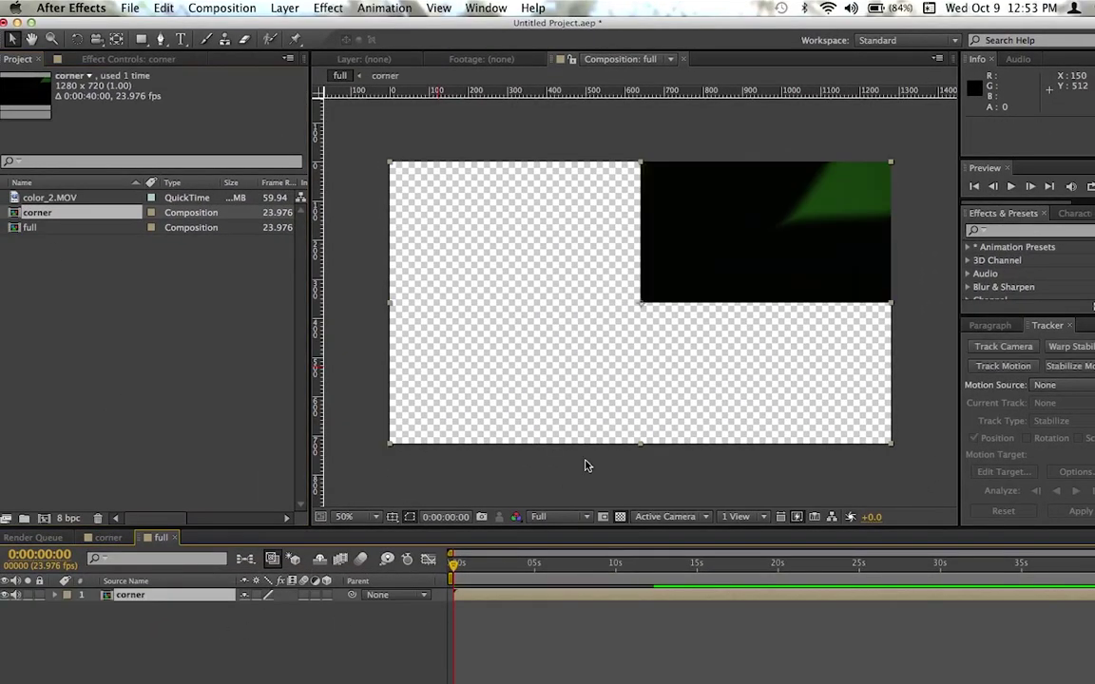
click(710, 293)
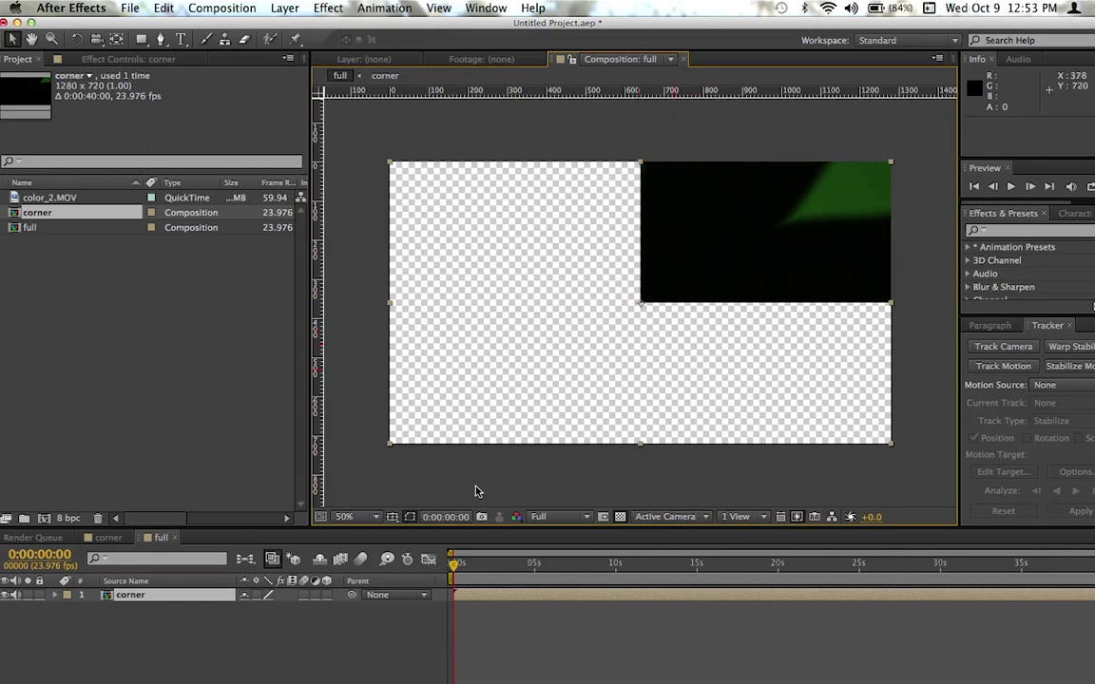
click(183, 600)
key(super+c)
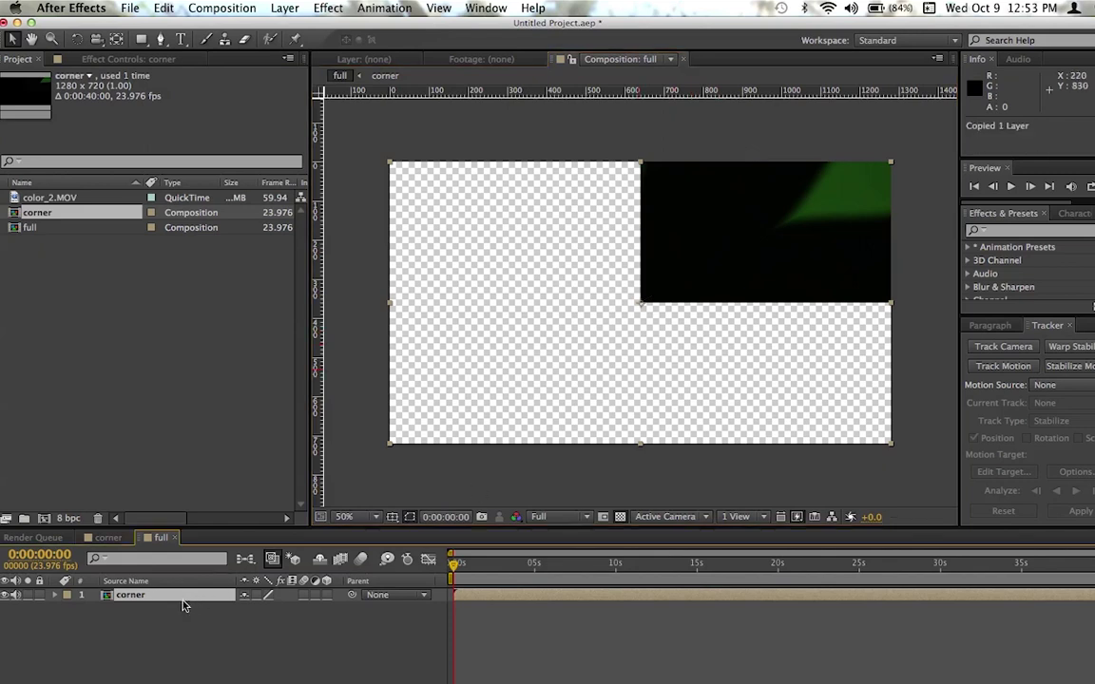
key(super+v)
Make the top corner layer 3D, flip it 180° on Y, and set Position X to 644
click(326, 595)
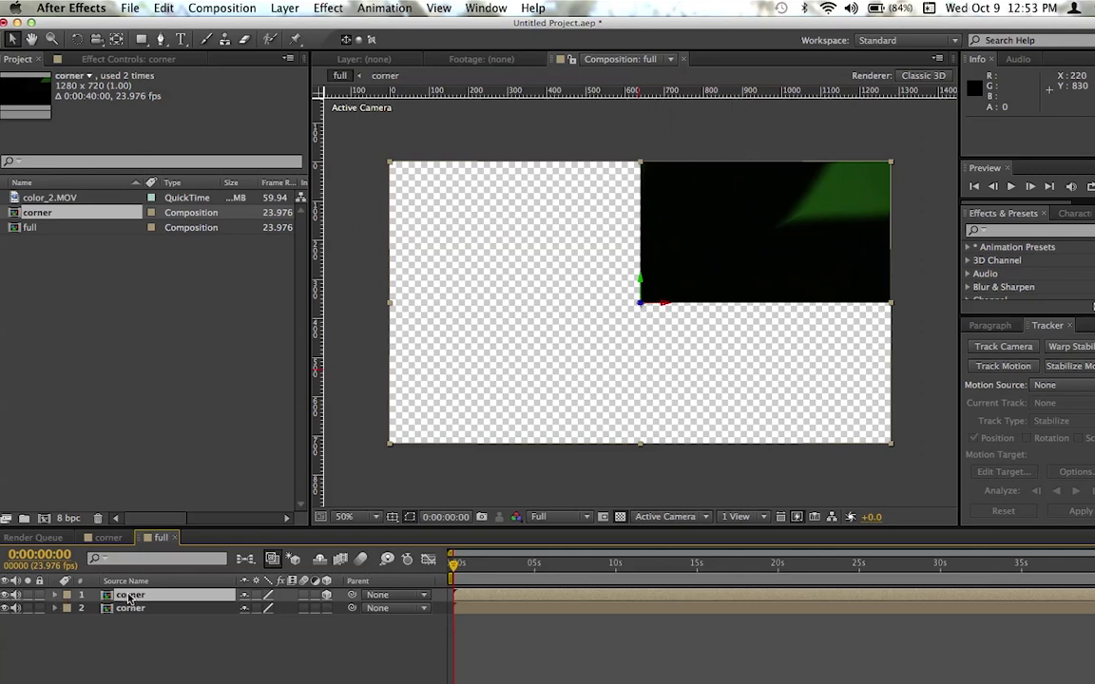
key(p)
key(shift+r)
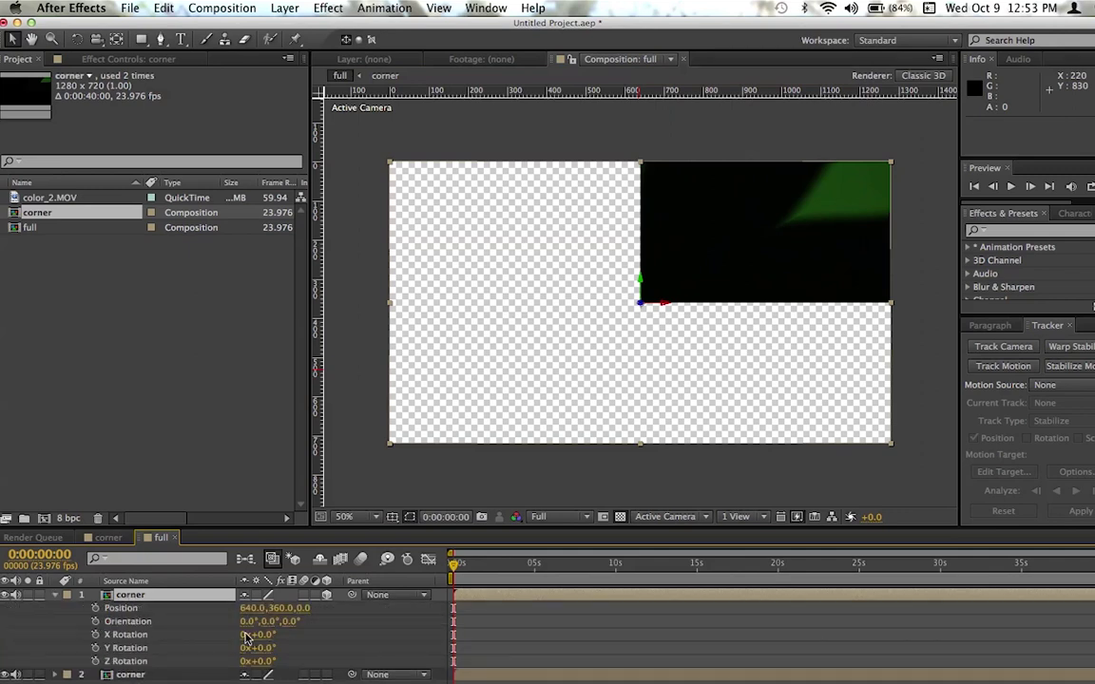
click(263, 648)
key(Return)
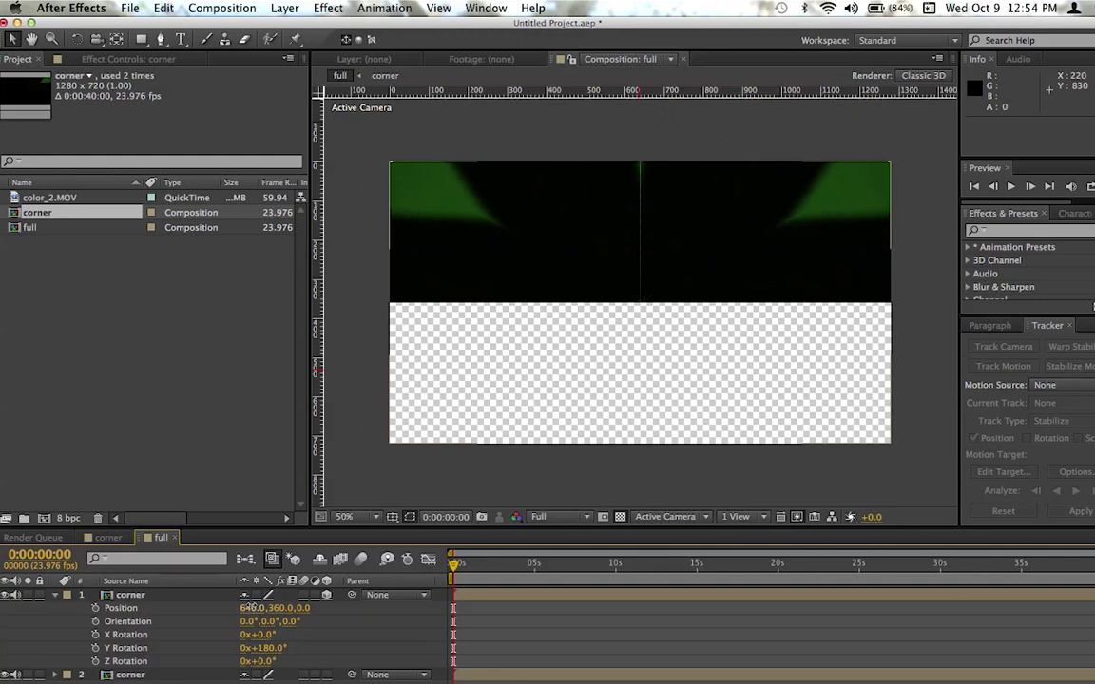
drag(252, 608, 256, 608)
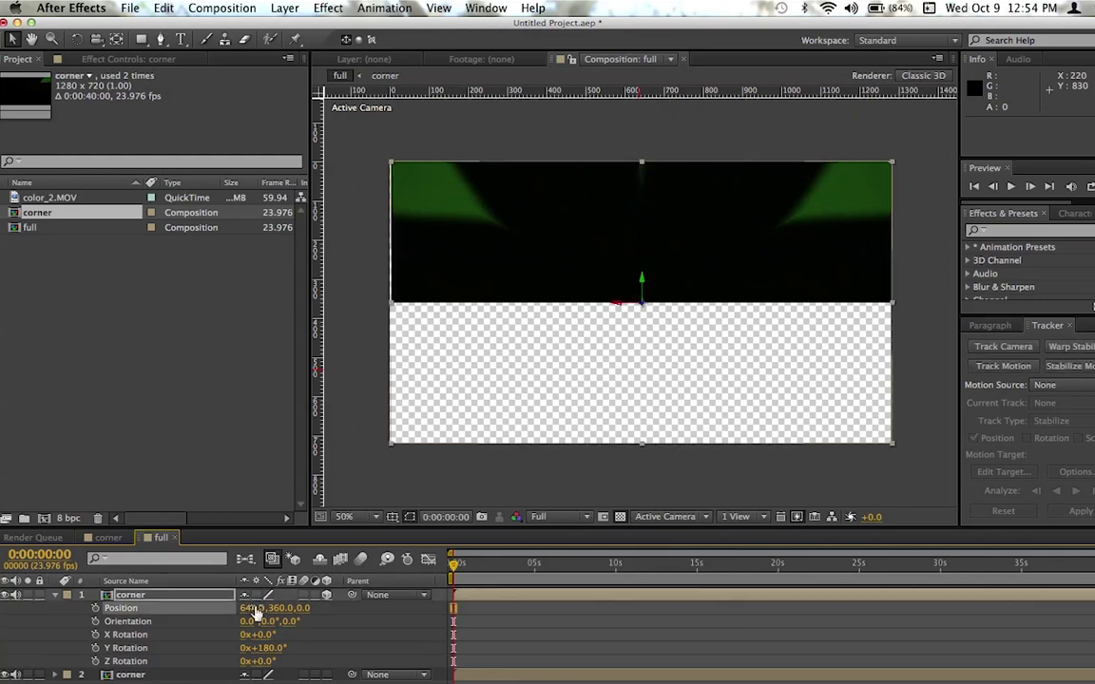
click(358, 644)
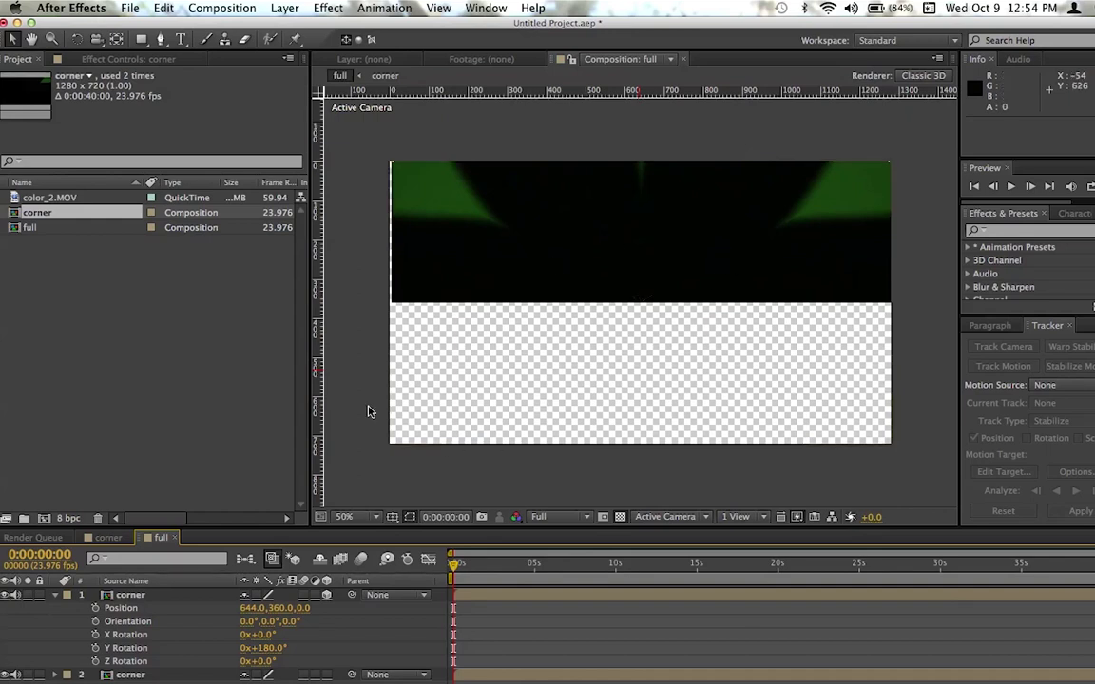
click(331, 365)
click(55, 595)
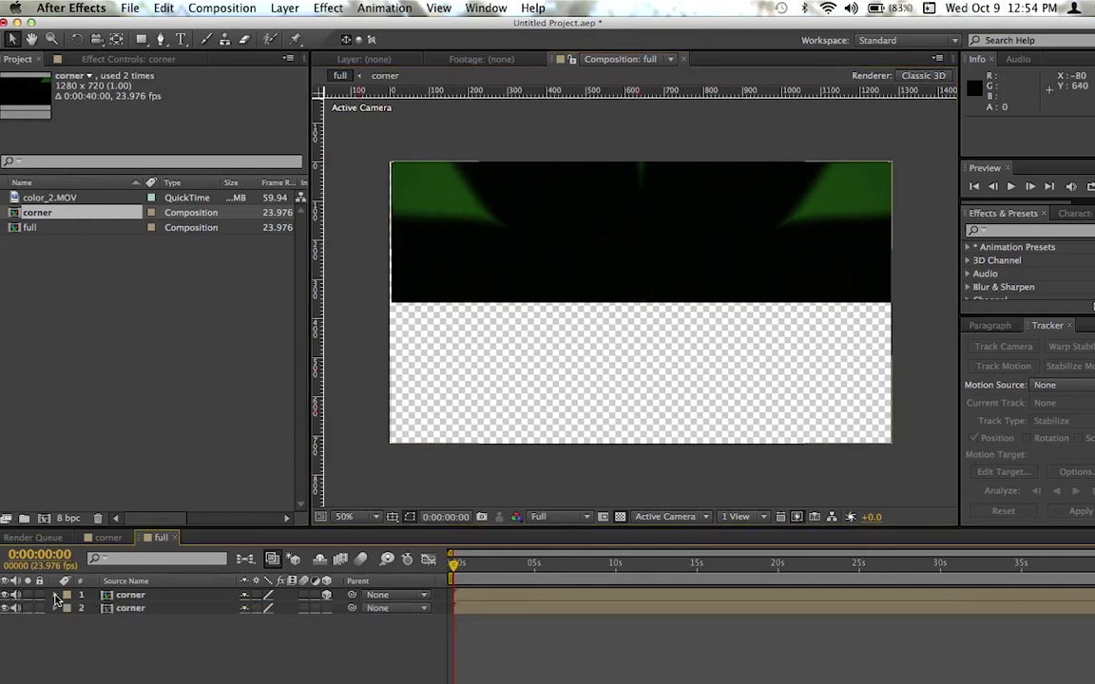
click(138, 595)
Paste a third corner layer and rotate it 180° on Z
key(super+v)
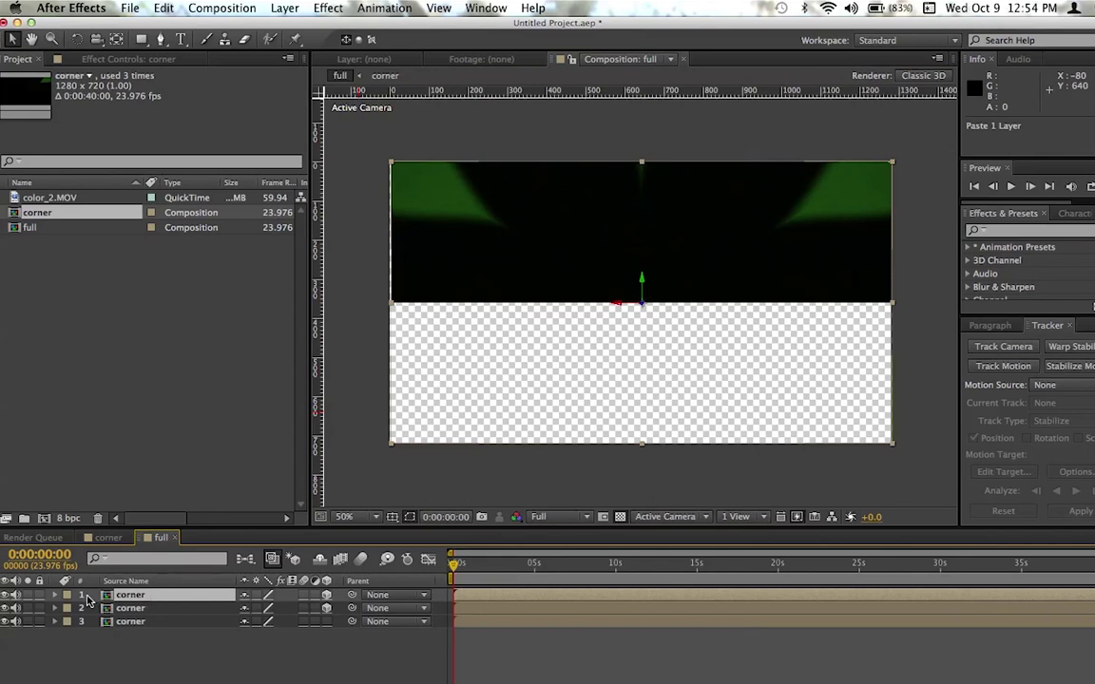
key(p)
key(shift+r)
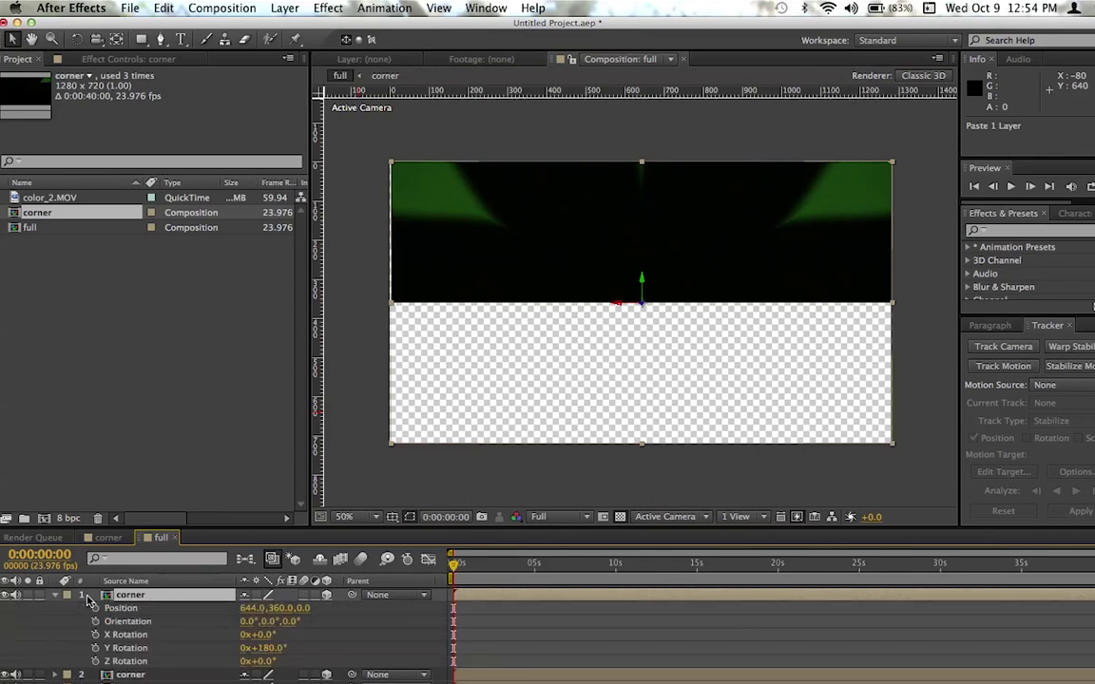
click(264, 661)
key(Return)
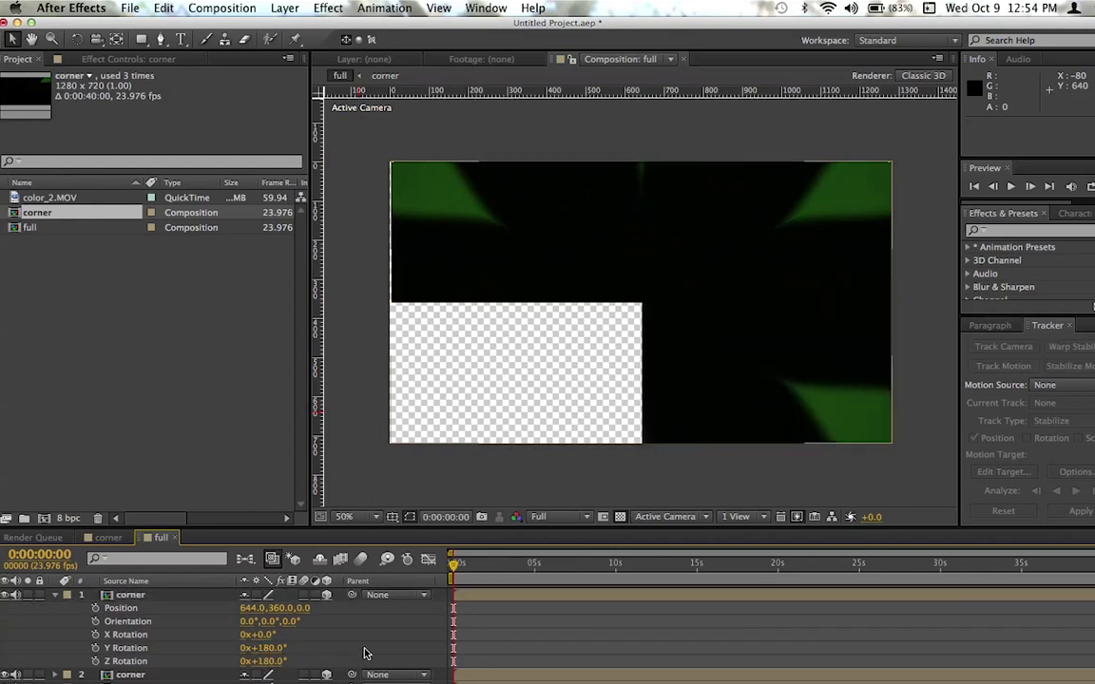
Copy the rotated corner into a fourth layer and reset its Y Rotation to 0°
click(131, 596)
key(super+c)
key(super+v)
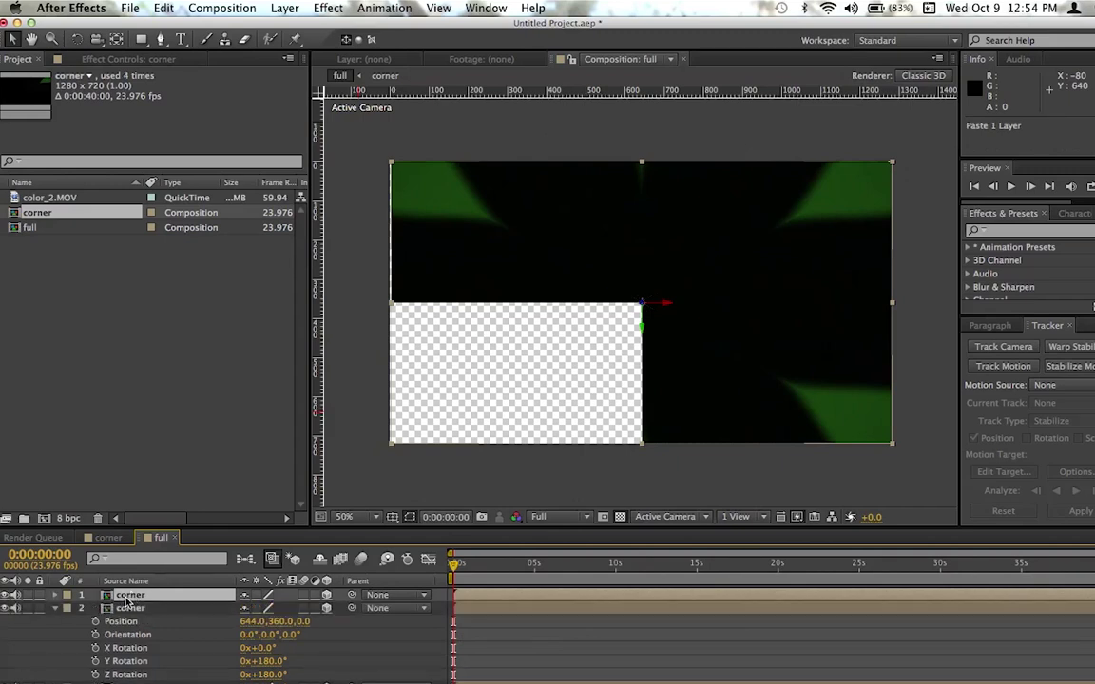
key(super+[)
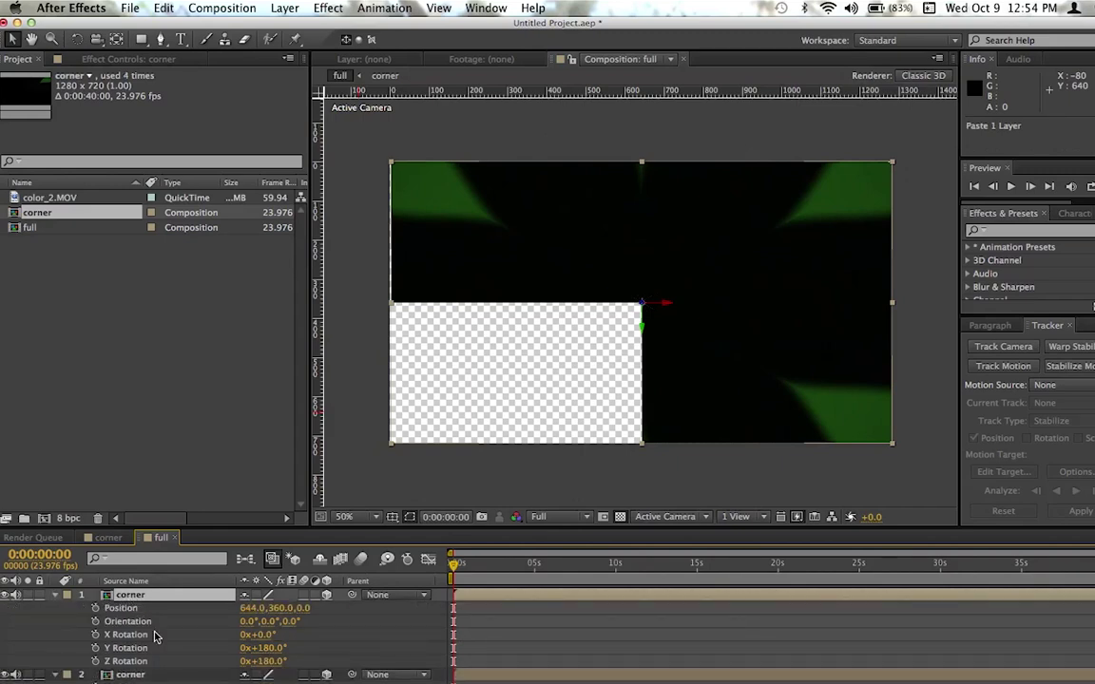
click(267, 651)
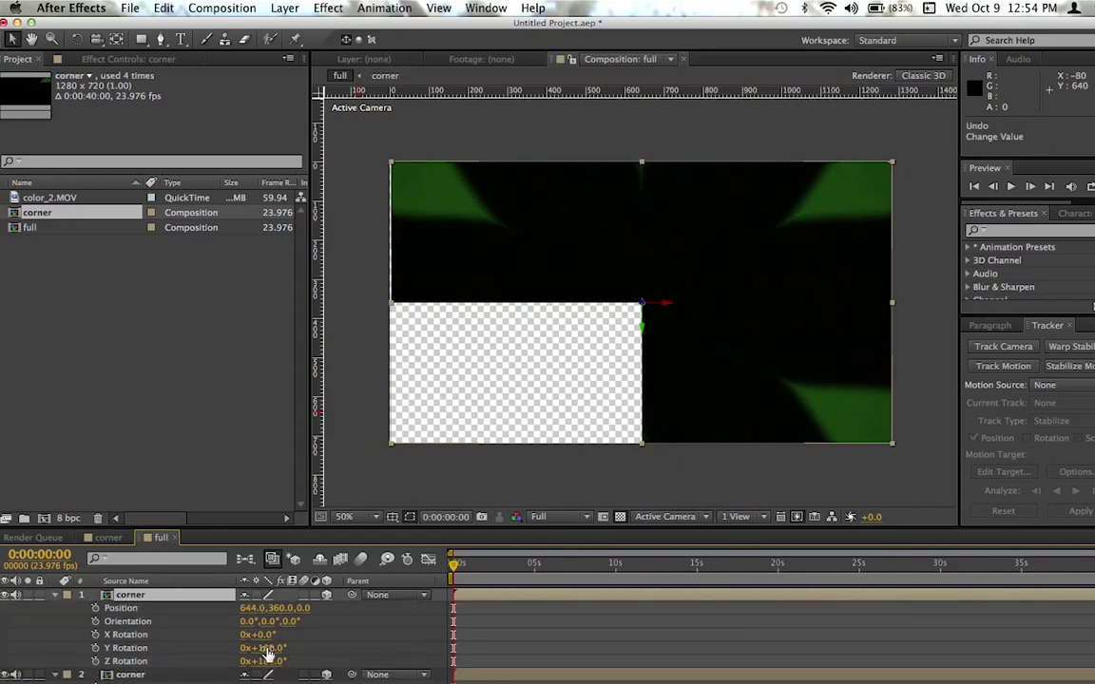
drag(268, 650, 131, 656)
Move the fourth corner copy to Position X 645 to close the seam
click(508, 639)
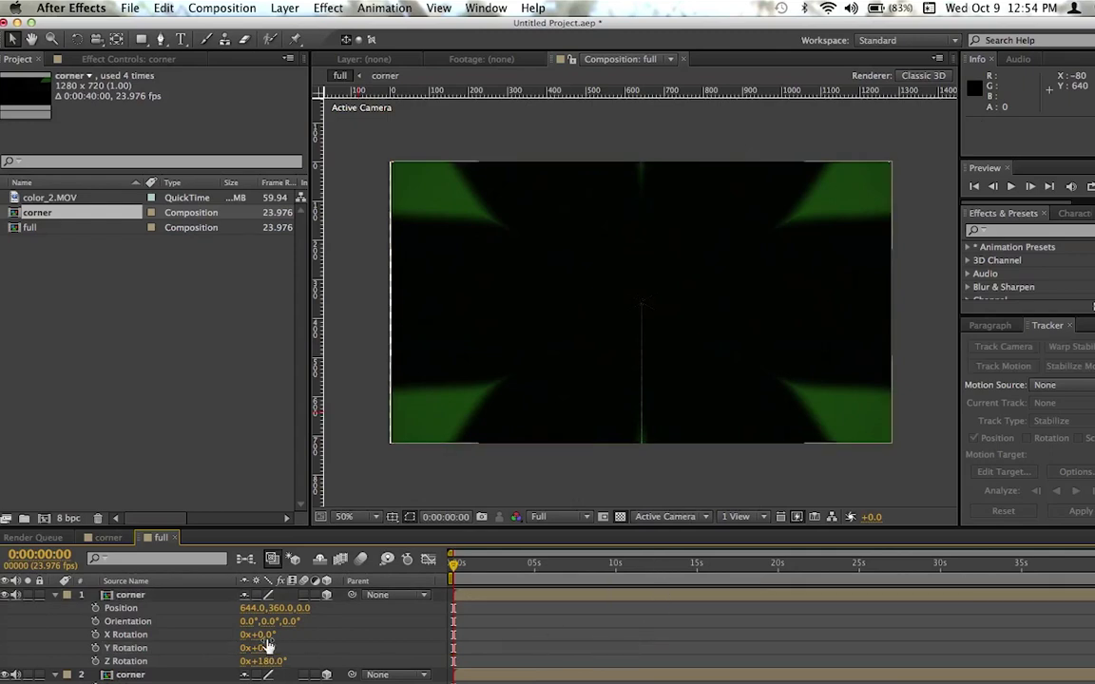
click(251, 608)
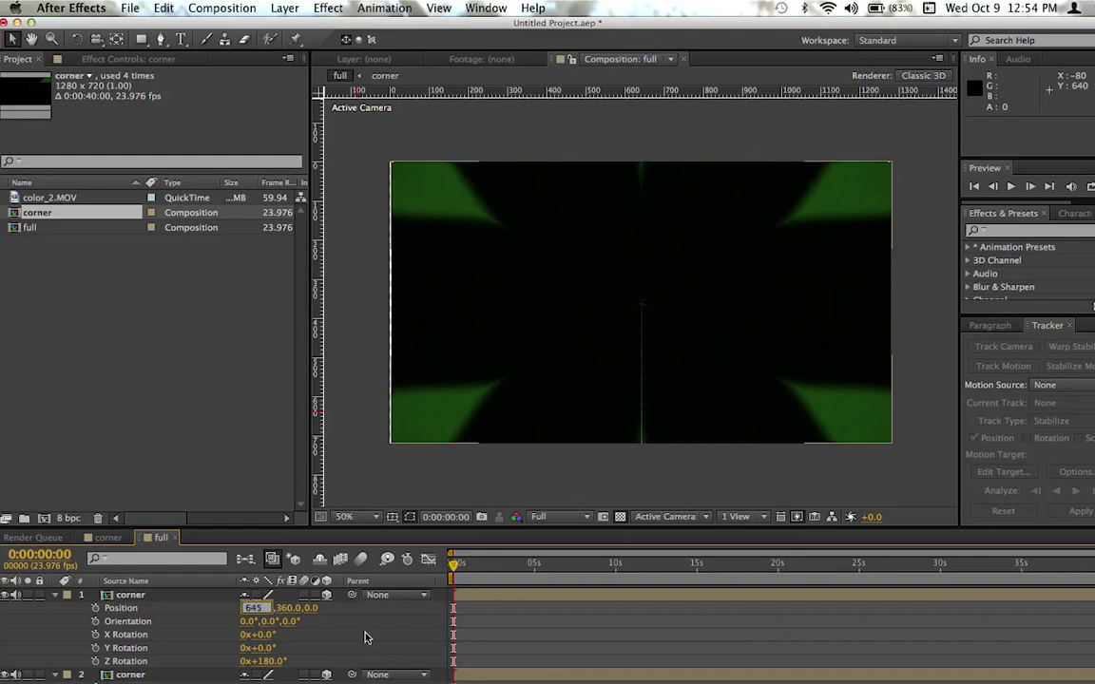
key(Return)
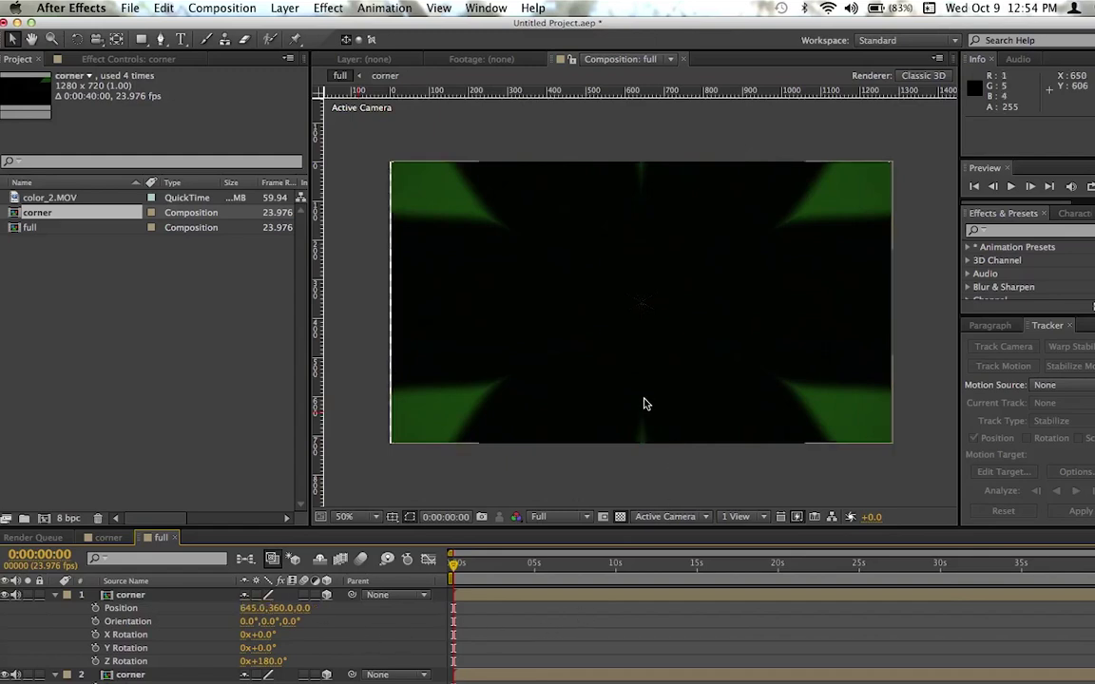
scroll(644, 404, up, 4)
scroll(644, 404, up, 1)
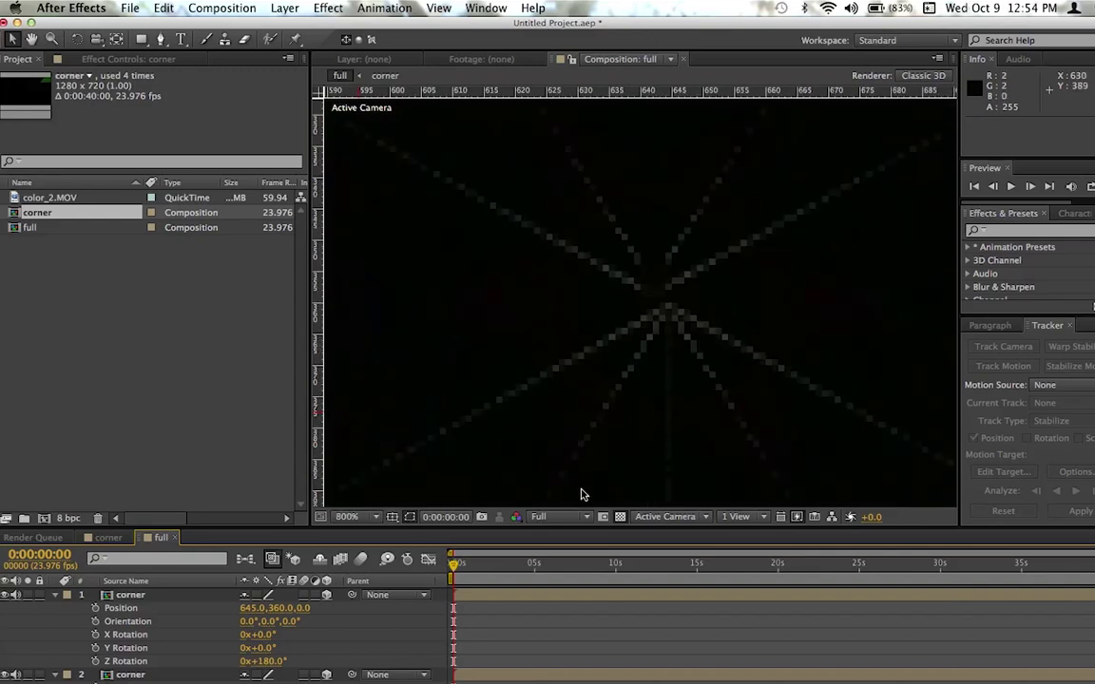
scroll(640, 450, down, 5)
scroll(641, 452, up, 2)
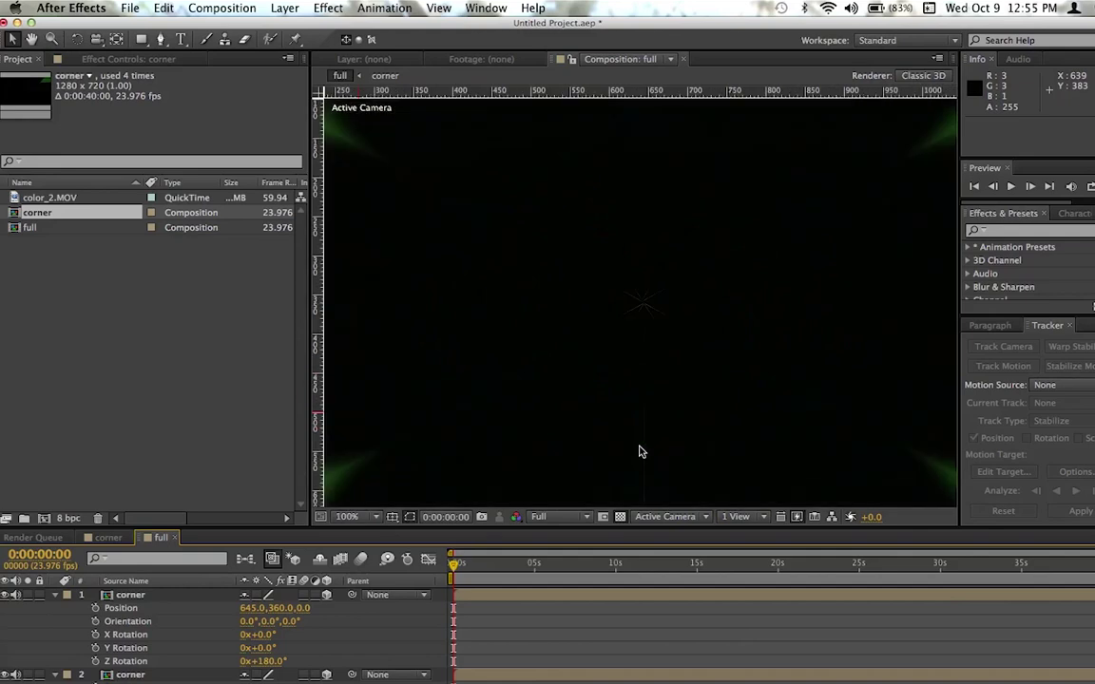
scroll(639, 452, down, 2)
scroll(640, 452, up, 2)
scroll(640, 452, down, 2)
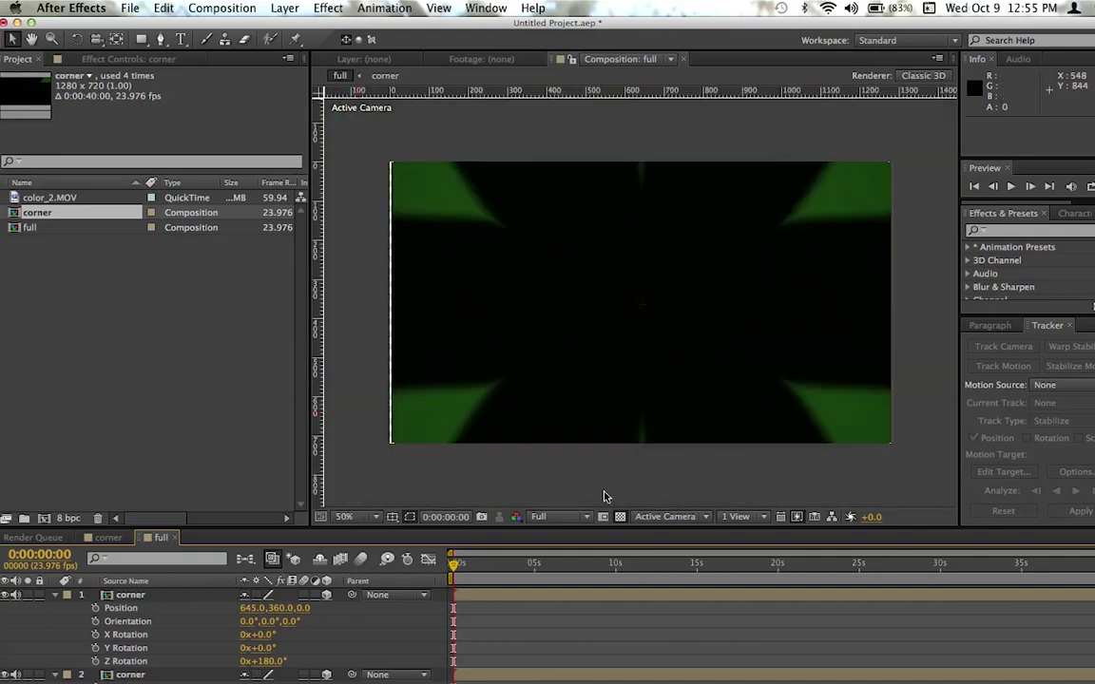
click(107, 344)
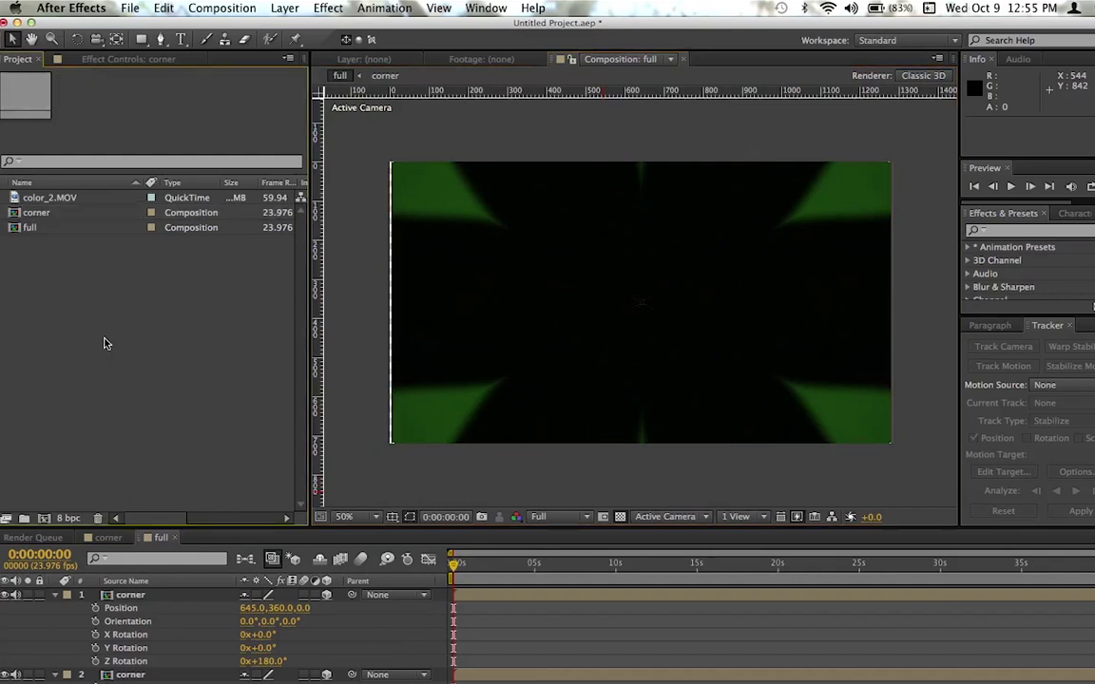
Create a new composition named 'final' from the Project panel
right_click(106, 343)
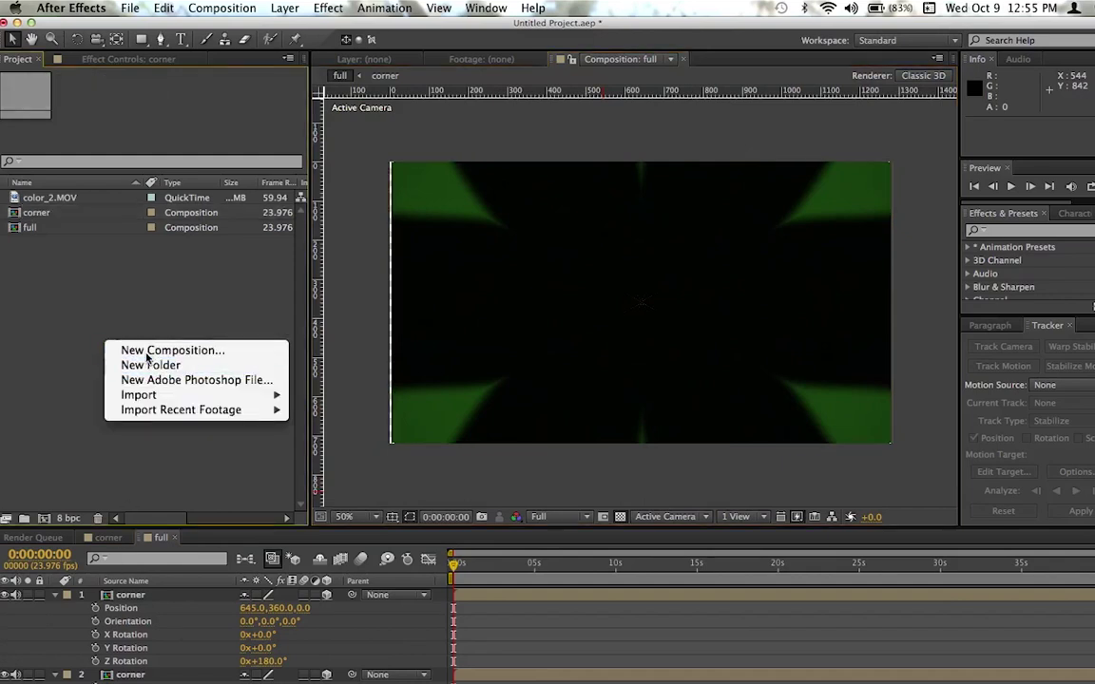
click(147, 356)
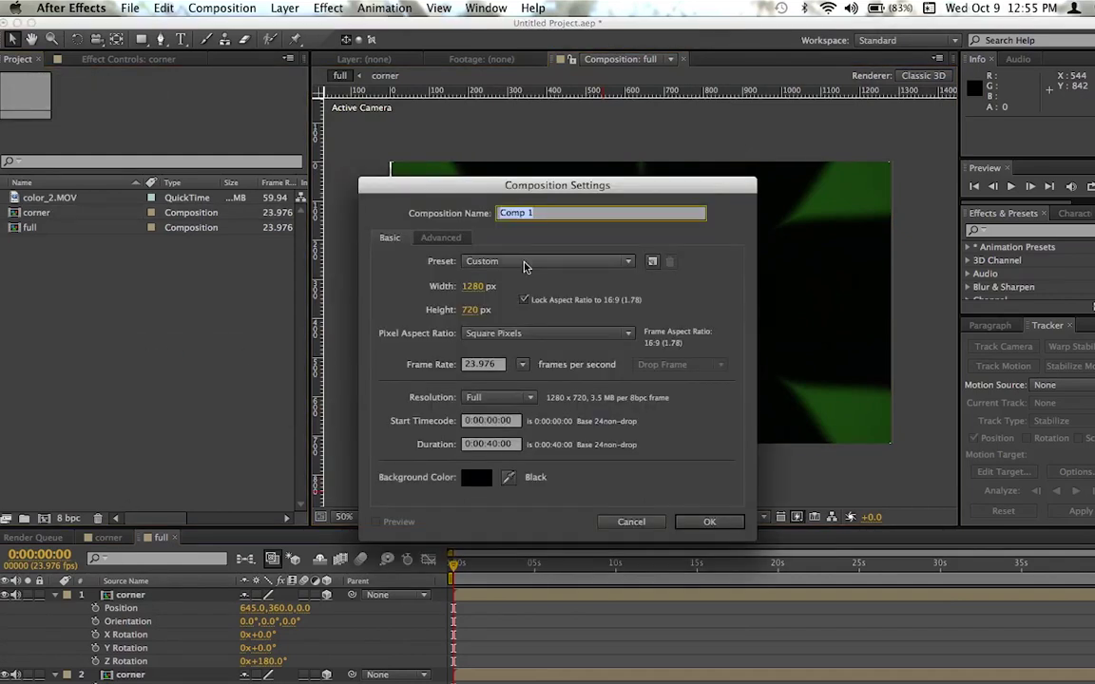
text(final)
key(Return)
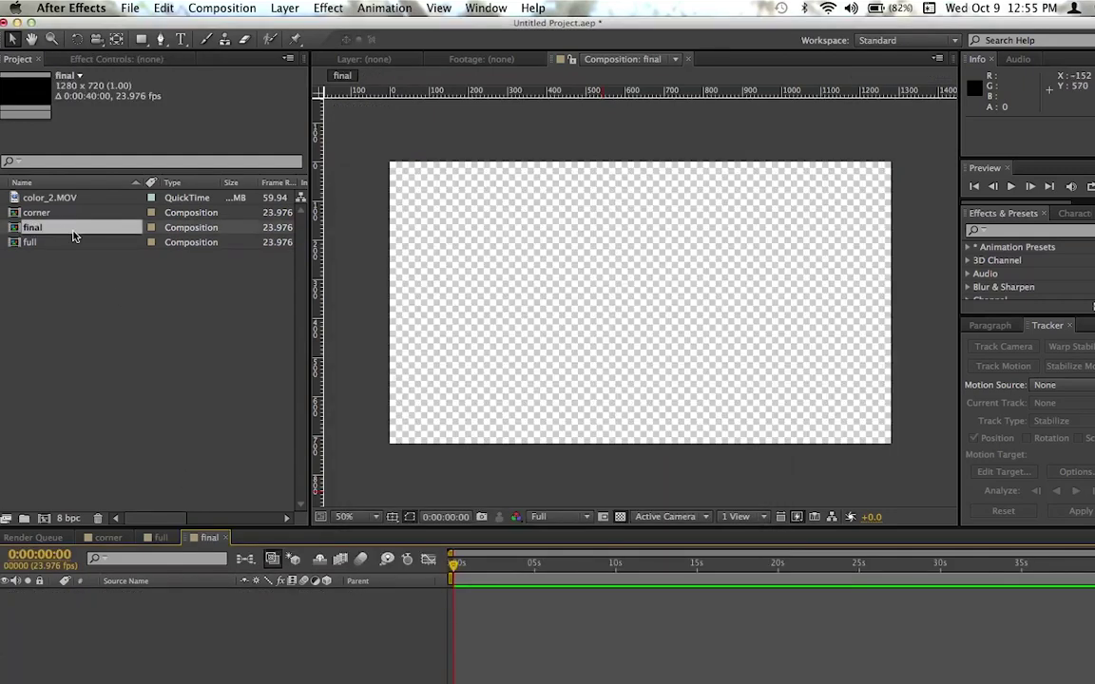
Add the full comp as a layer in final, scale it to 101%, and preview
drag(26, 244, 261, 613)
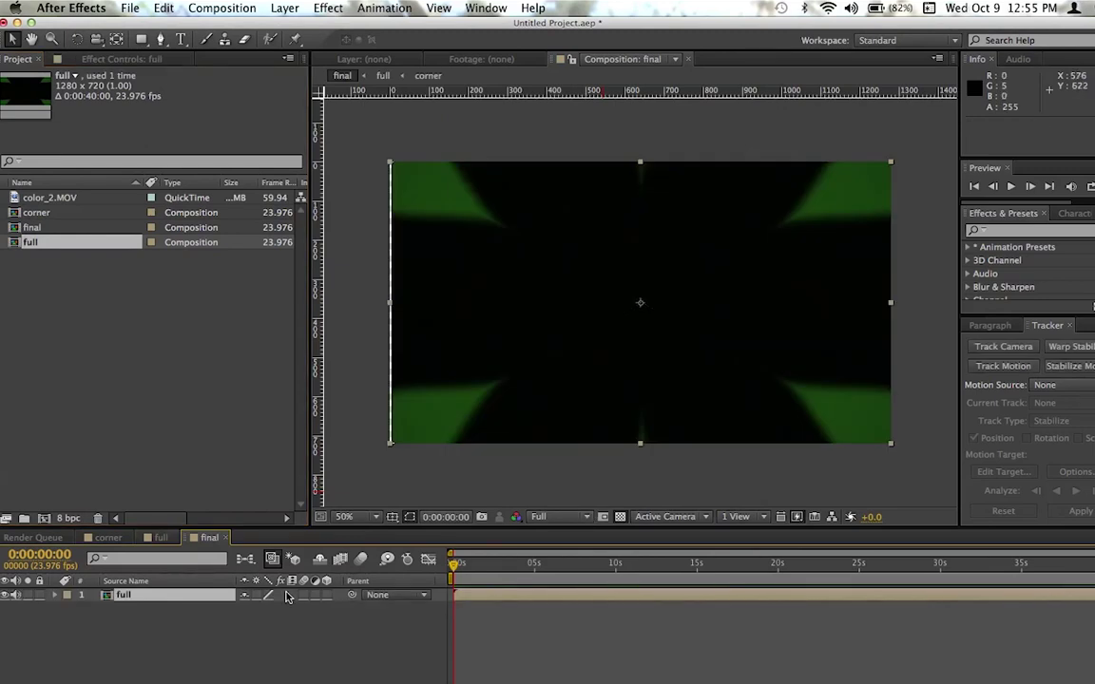
key(s)
key(shift+p)
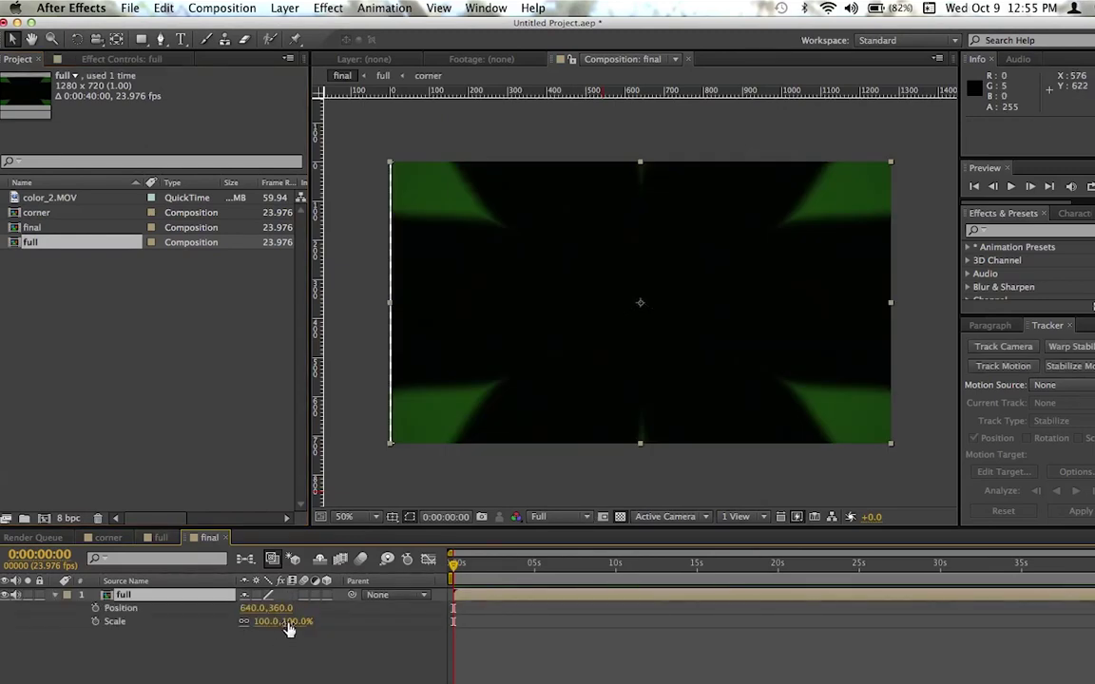
click(295, 622)
text(1)
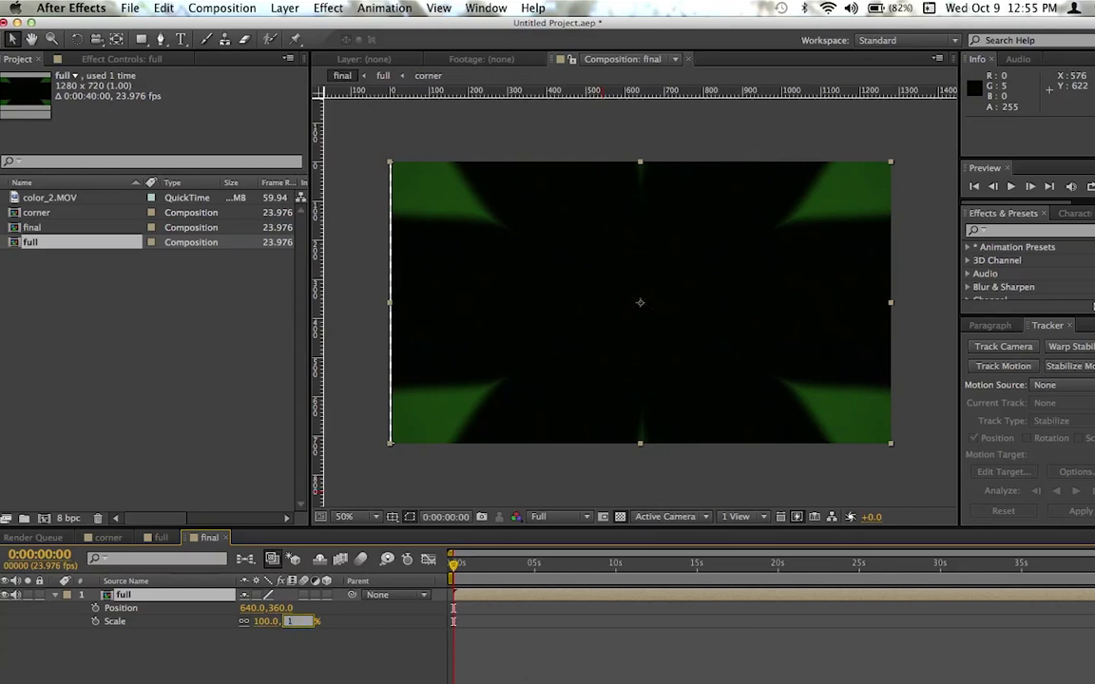
text(01)
click(361, 652)
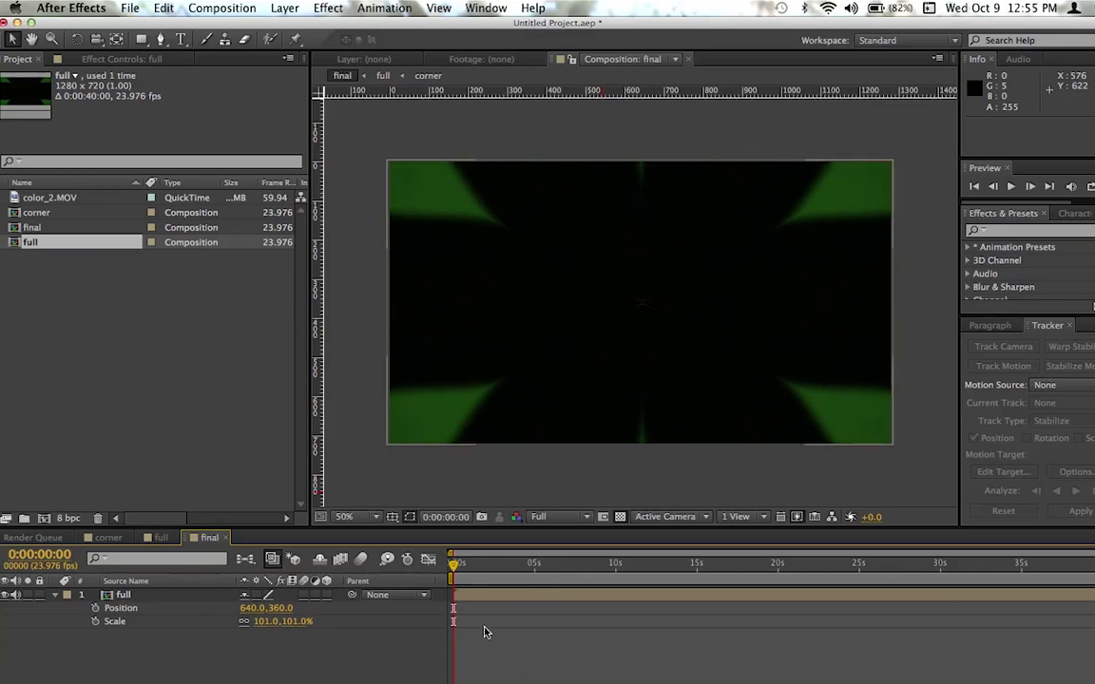
key(space)
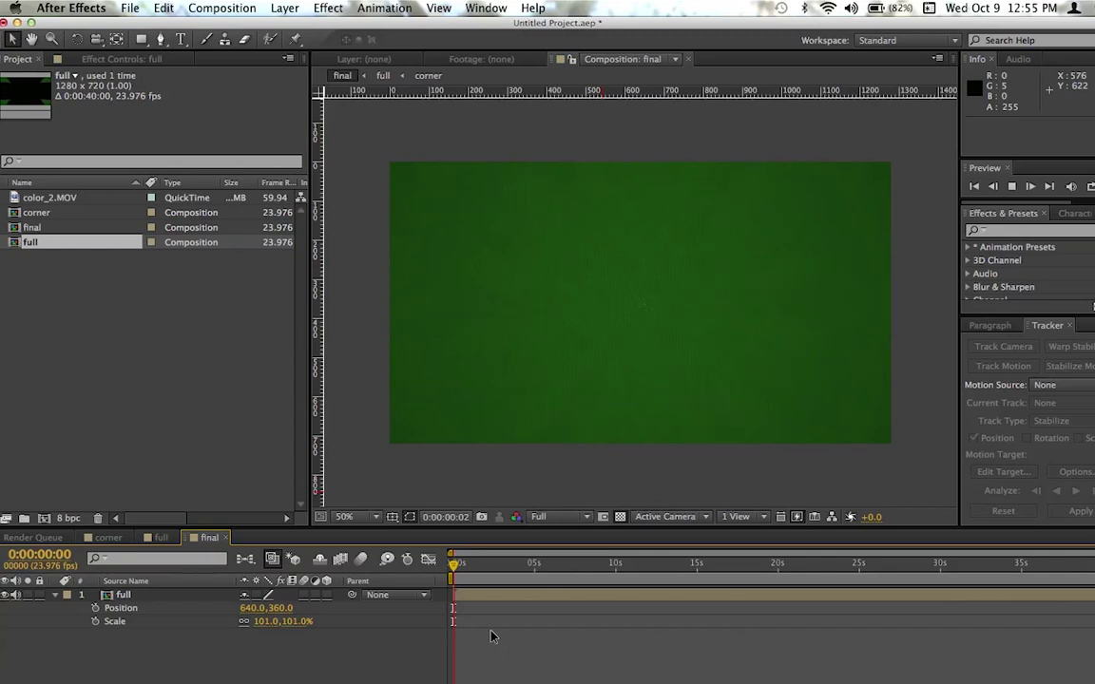